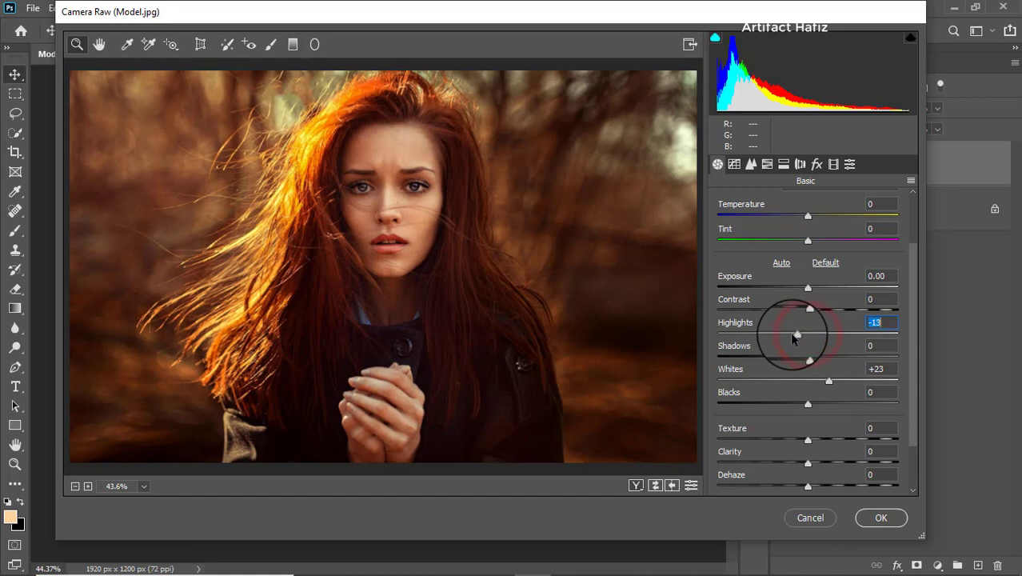
# Step: Set Highlights to -21, Shadows to +29, Blacks to -4, Clarity to +3 and Temperature to +4
pyautogui.click(808, 404)
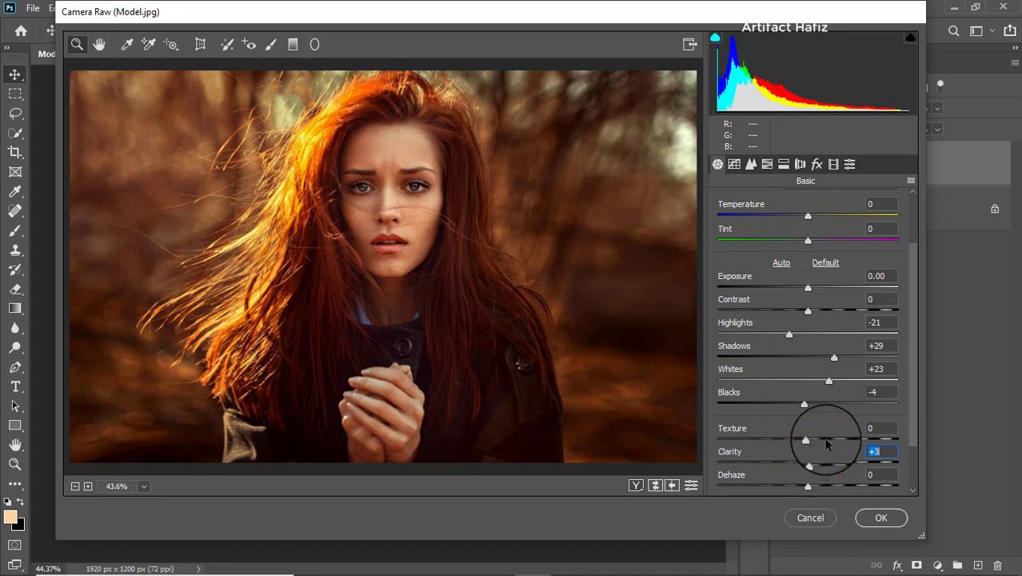
pyautogui.scroll(-3, 826, 444)
pyautogui.scroll(5, 826, 424)
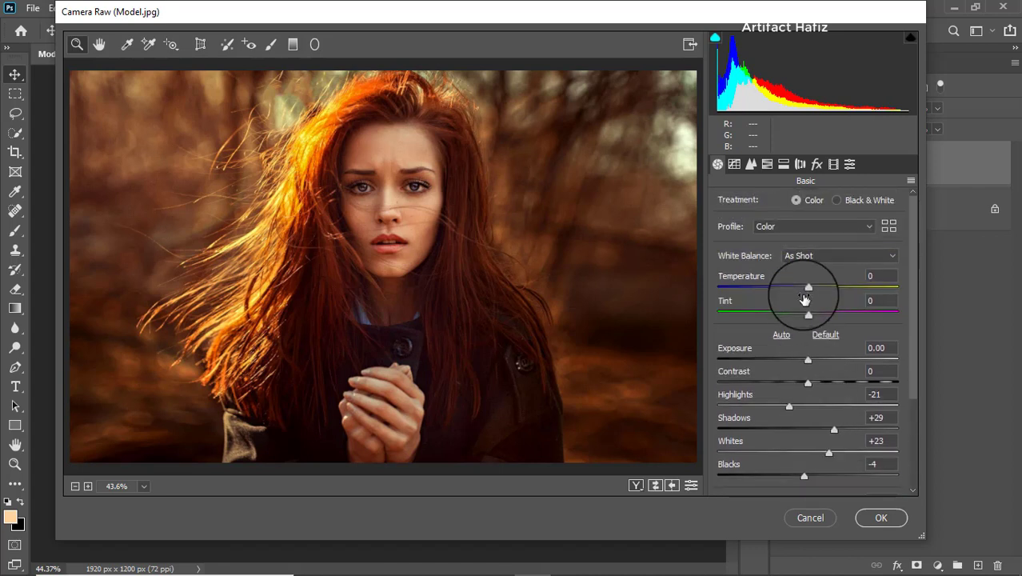
pyautogui.moveTo(807, 288); pyautogui.dragTo(814, 290)
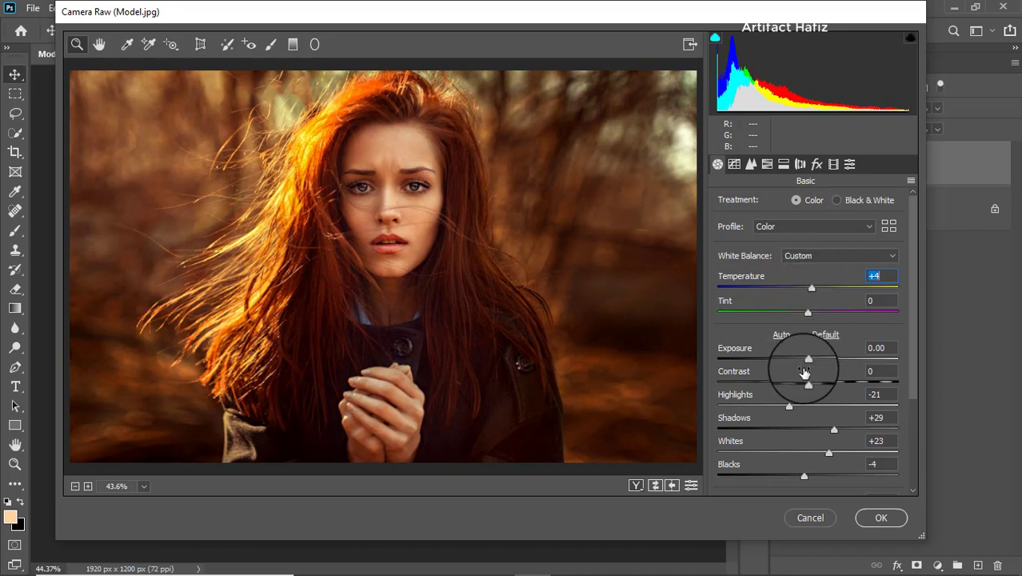
# Step: Reduce the photo's Vibrance to -9 and its Contrast to -8
pyautogui.scroll(-2, 802, 392)
pyautogui.scroll(-1, 798, 433)
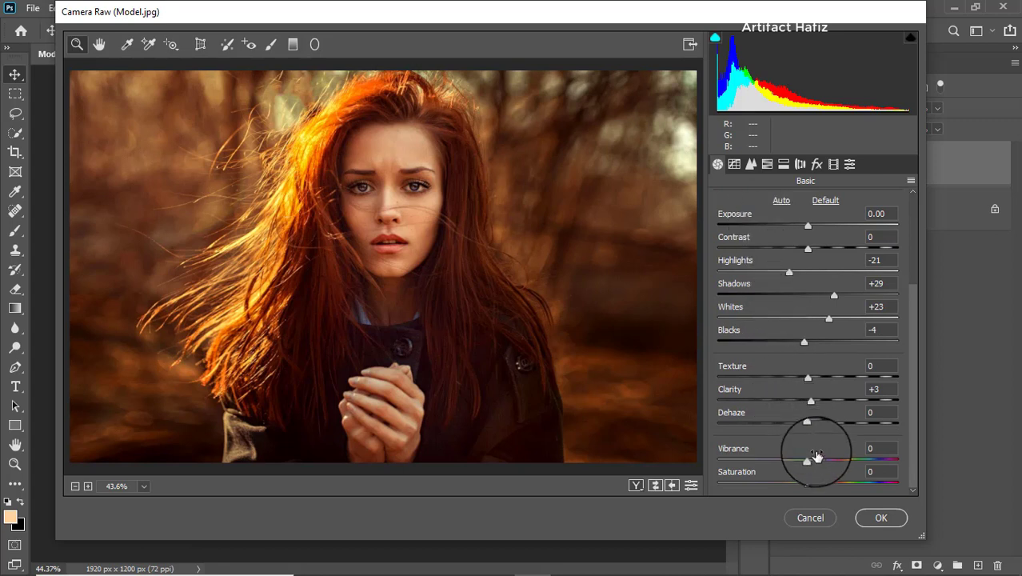
pyautogui.moveTo(807, 461); pyautogui.dragTo(793, 462)
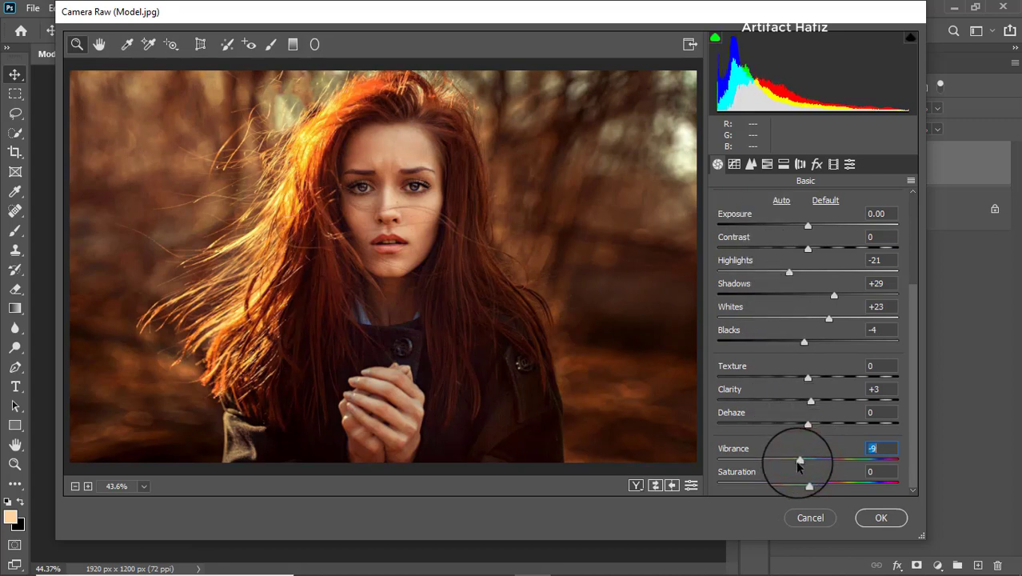
pyautogui.scroll(3, 765, 400)
pyautogui.scroll(2, 768, 400)
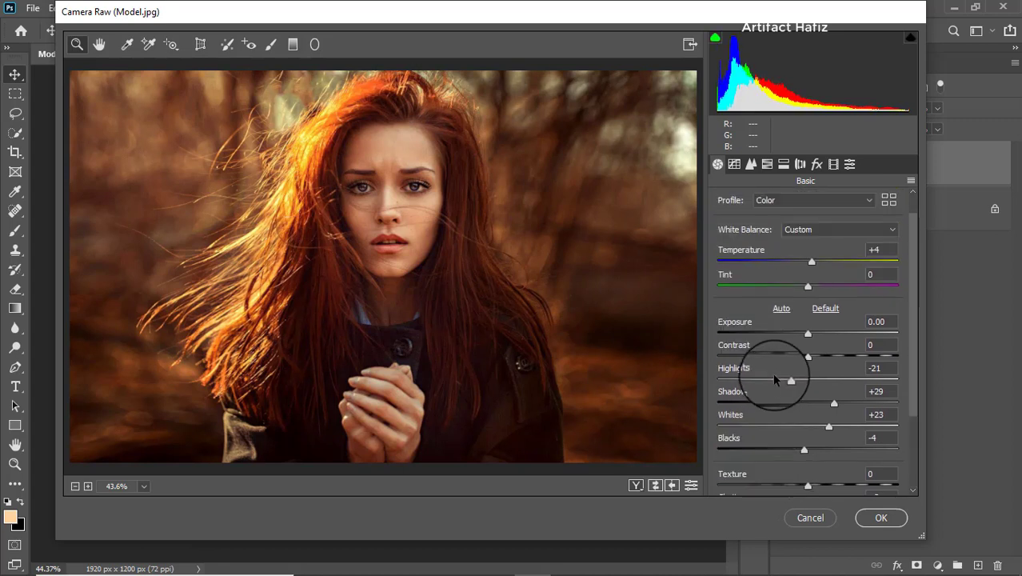
pyautogui.moveTo(806, 357); pyautogui.dragTo(804, 359)
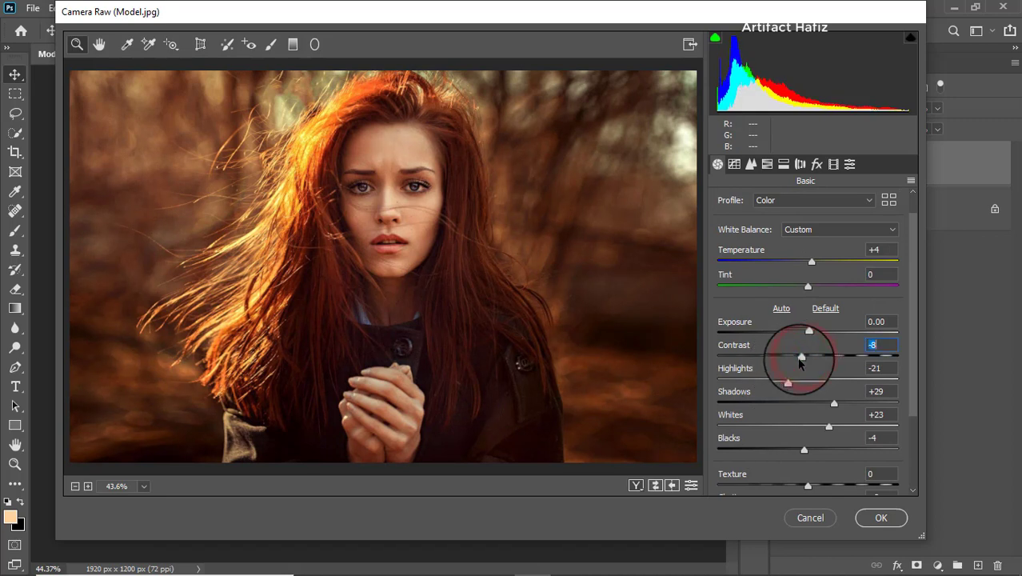
# Step: In the HSL adjustments, set the saturation of Reds to -6, Oranges to -12, Yellows to -24 and Greens to -5
pyautogui.click(767, 165)
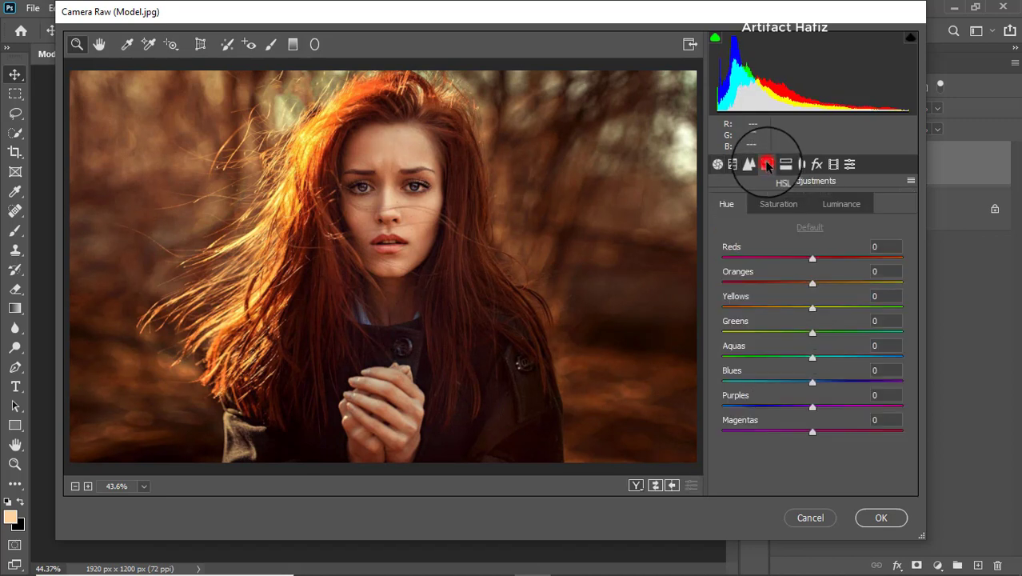
pyautogui.click(778, 206)
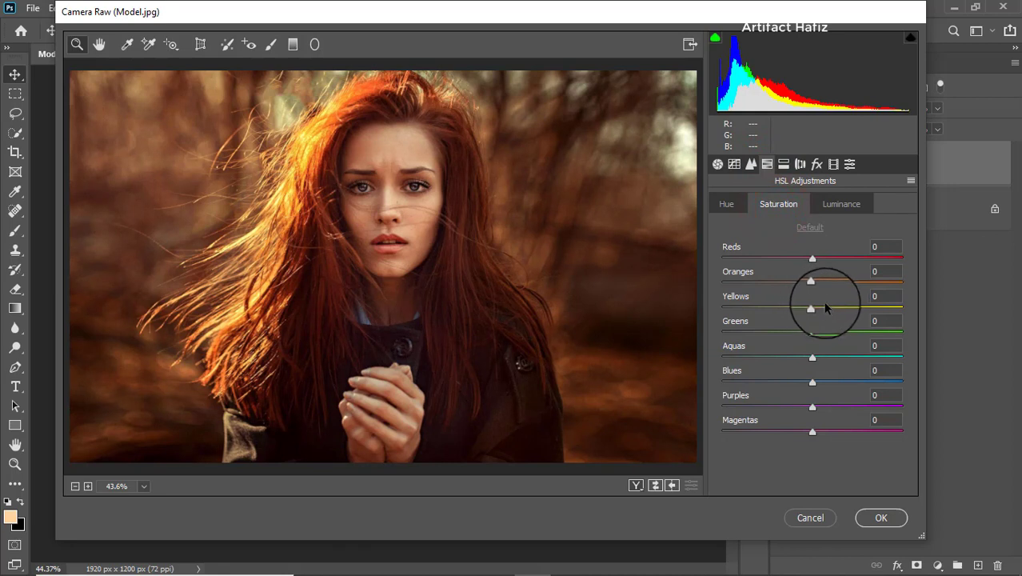
pyautogui.moveTo(812, 258); pyautogui.dragTo(800, 281)
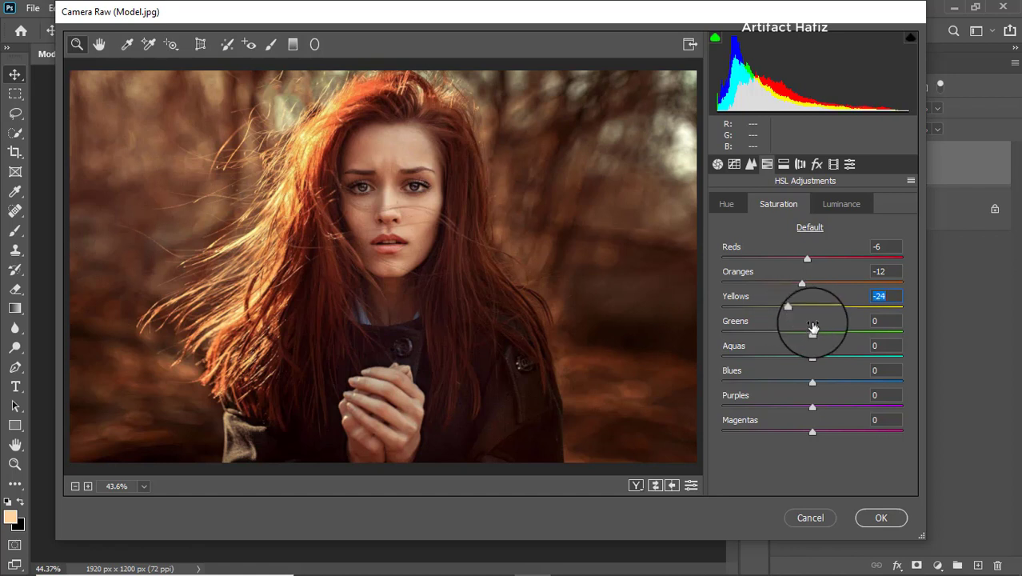
pyautogui.moveTo(812, 335); pyautogui.dragTo(817, 333)
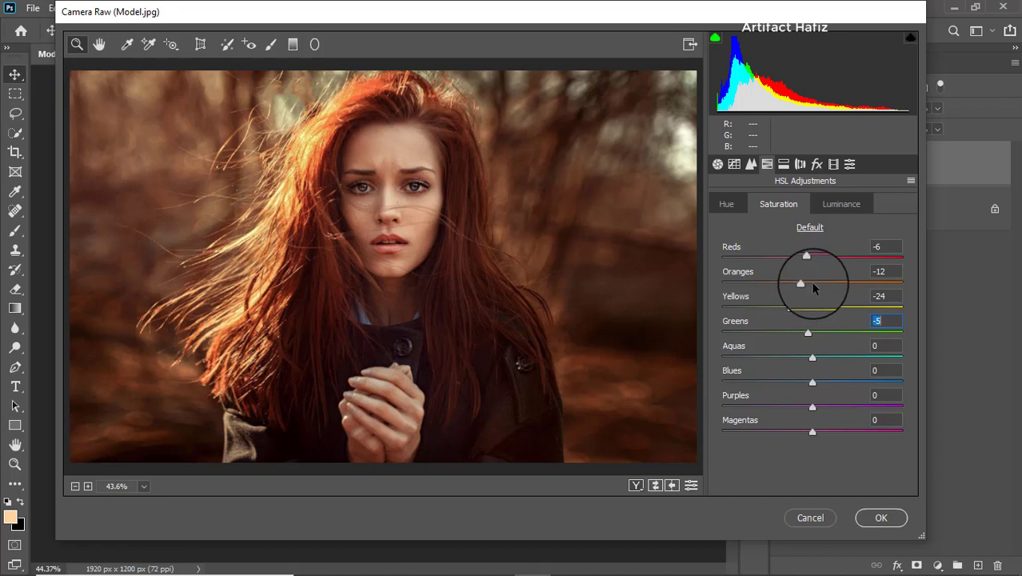
# Step: Set the HSL hue of Oranges to +11 and Yellows to +16, and the luminance of Oranges to +12
pyautogui.click(726, 206)
pyautogui.moveTo(812, 312); pyautogui.dragTo(834, 290)
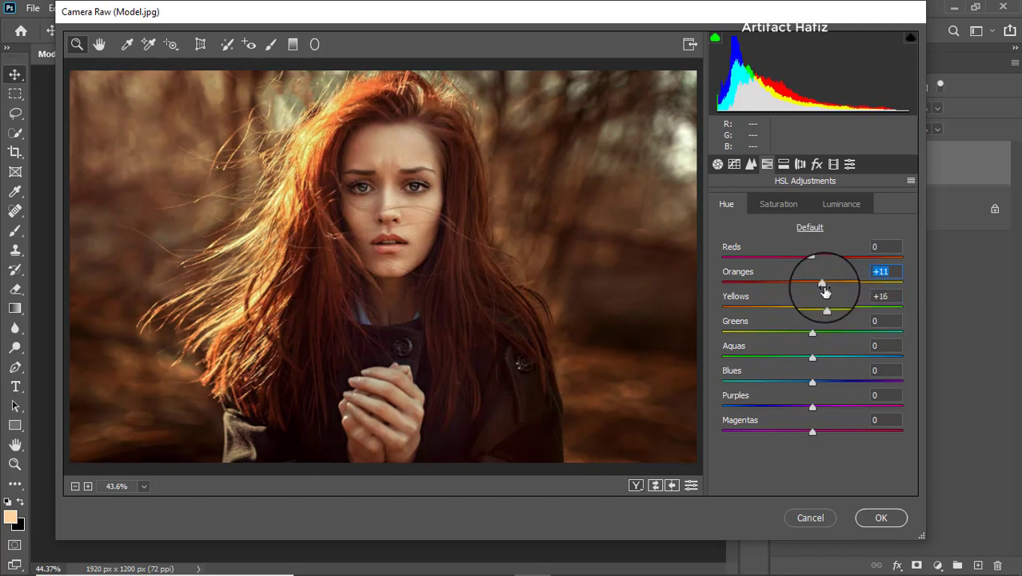
pyautogui.click(837, 207)
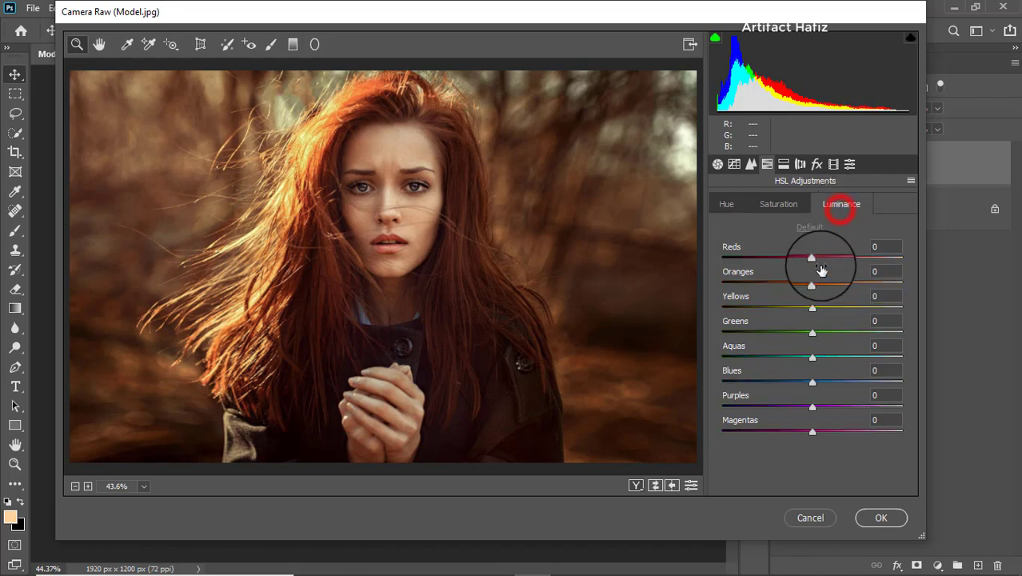
pyautogui.moveTo(812, 282)
pyautogui.mouseDown()
pyautogui.moveTo(831, 285)
pyautogui.moveTo(812, 281)
pyautogui.moveTo(823, 285)
pyautogui.mouseUp()
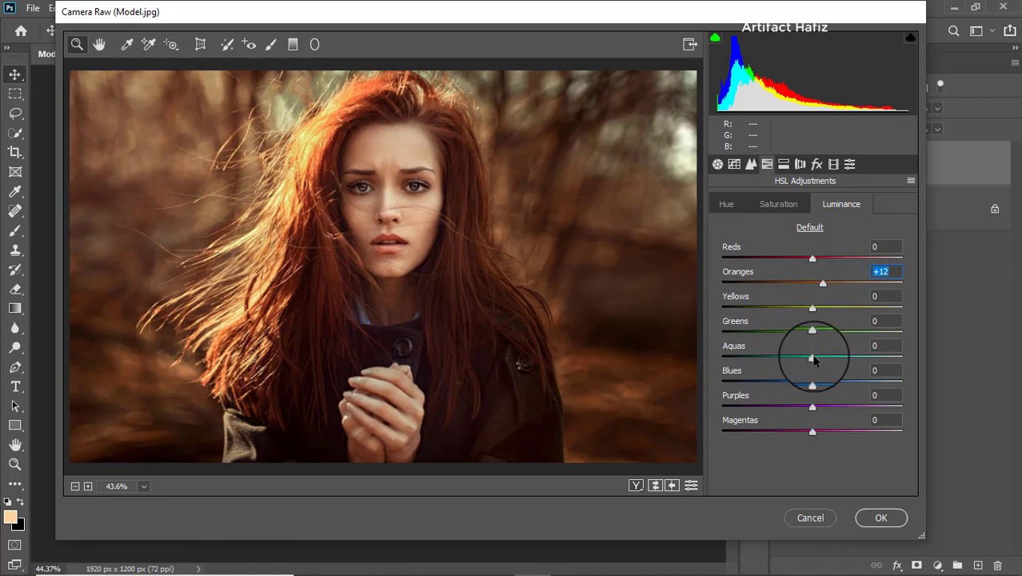
# Step: Tint the shadows blue with Split Toning, using Hue 237 and Saturation 10
pyautogui.click(783, 165)
pyautogui.moveTo(723, 364); pyautogui.dragTo(813, 366)
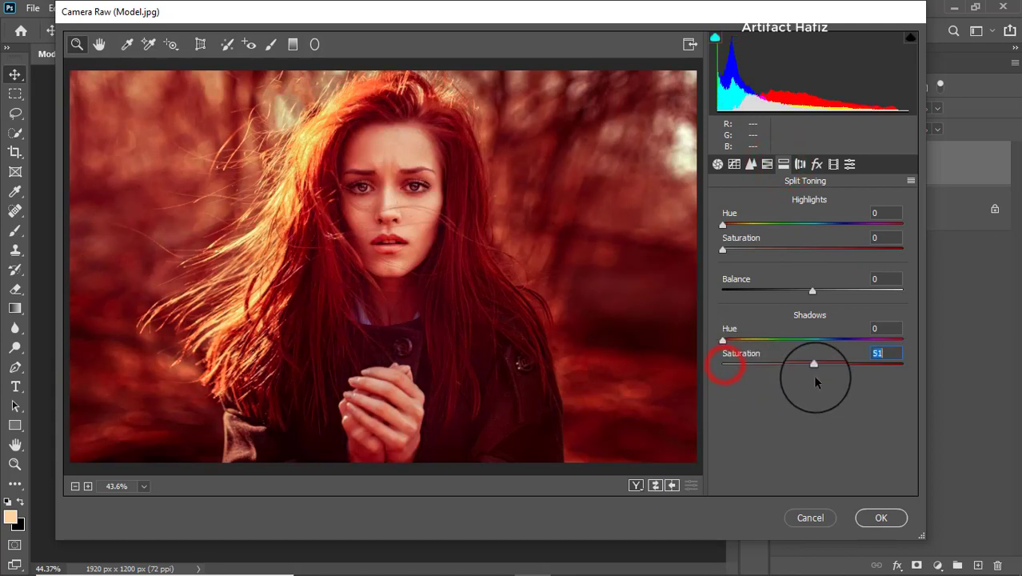
pyautogui.moveTo(723, 340); pyautogui.dragTo(718, 371)
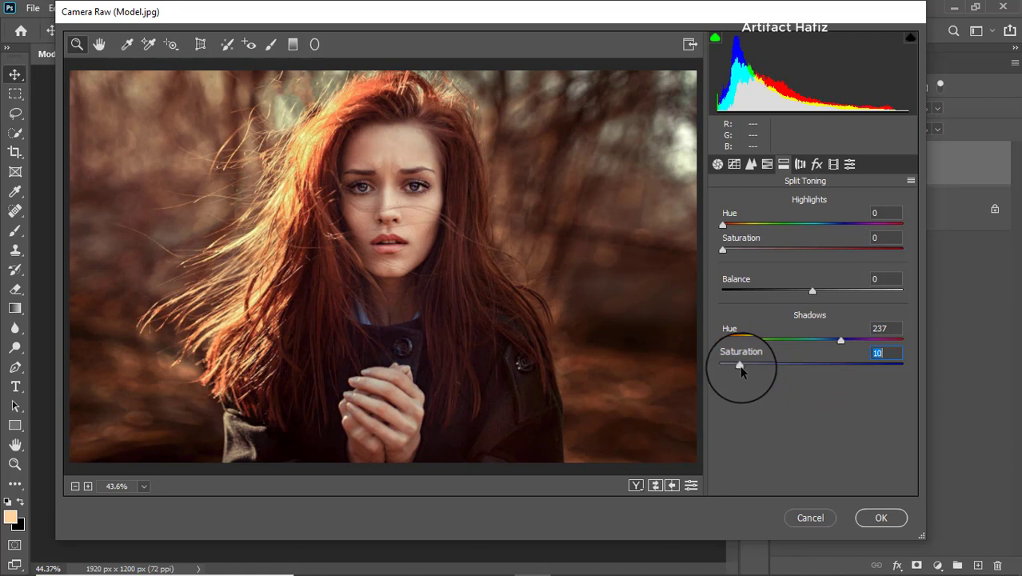
# Step: Tint the highlights in Split Toning with Hue 218 and Saturation 10
pyautogui.moveTo(723, 250); pyautogui.dragTo(802, 250)
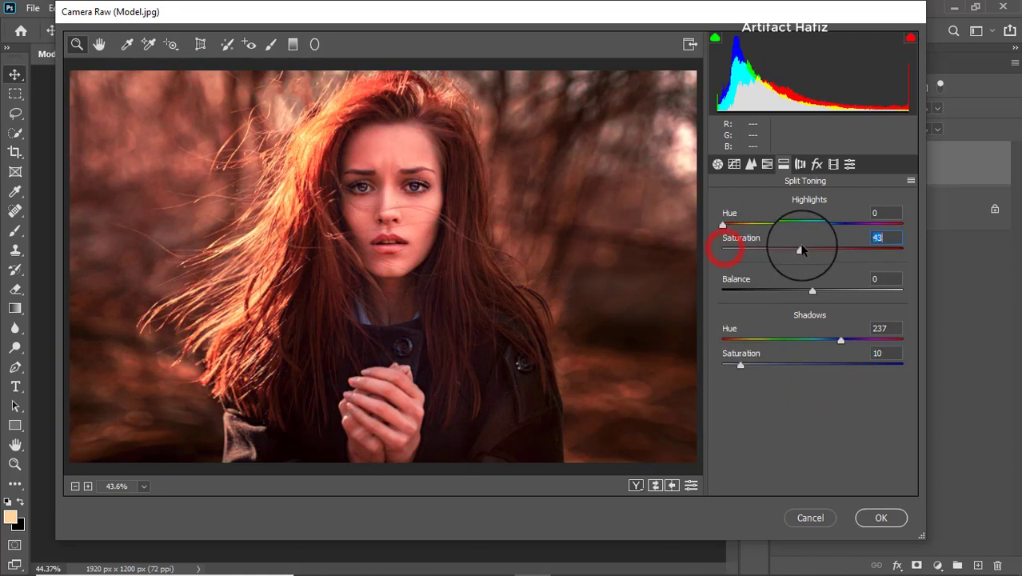
pyautogui.moveTo(723, 224); pyautogui.dragTo(759, 225)
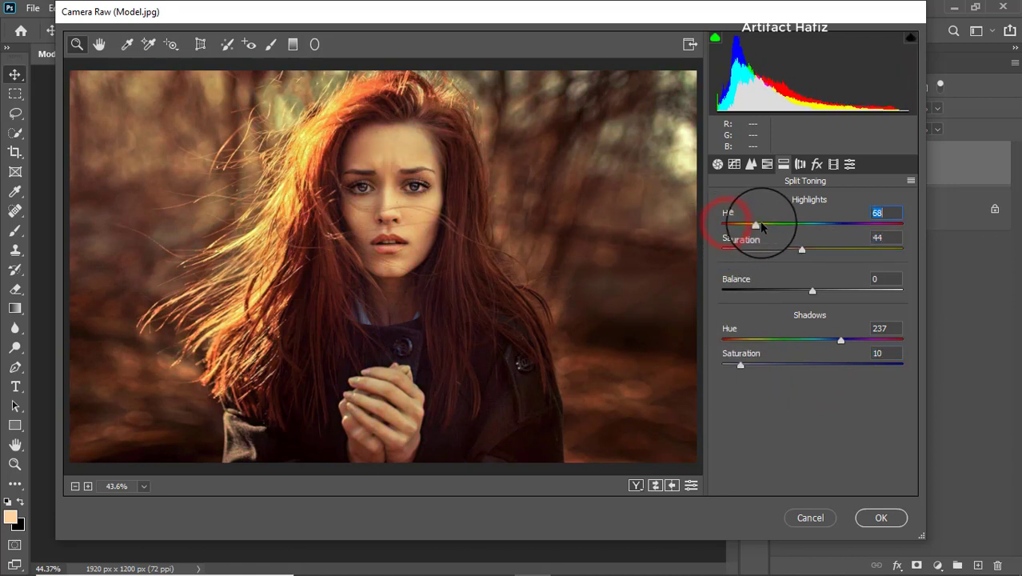
pyautogui.moveTo(834, 226); pyautogui.dragTo(813, 232)
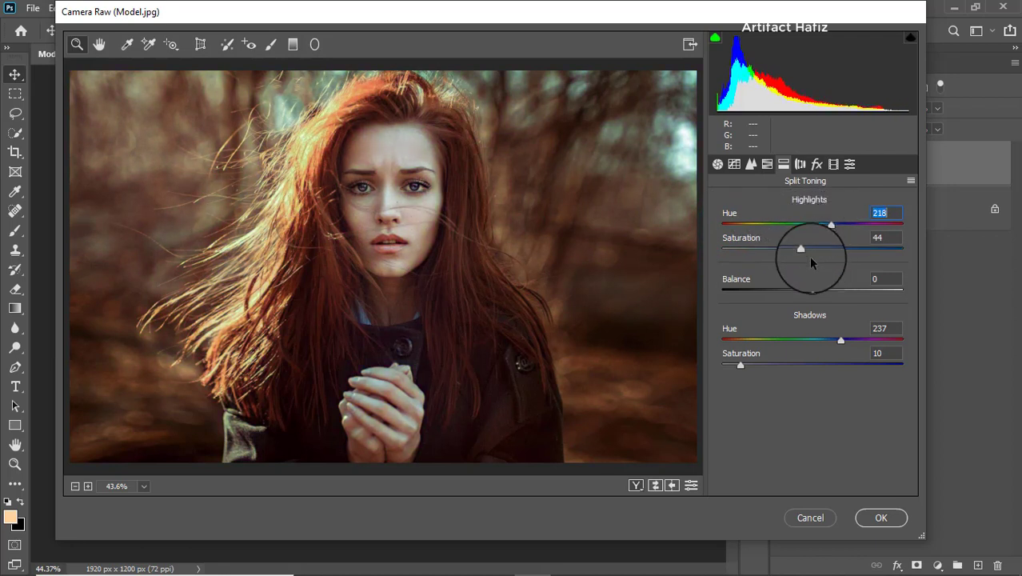
pyautogui.moveTo(801, 250); pyautogui.dragTo(798, 252)
pyautogui.moveTo(719, 256); pyautogui.dragTo(738, 259)
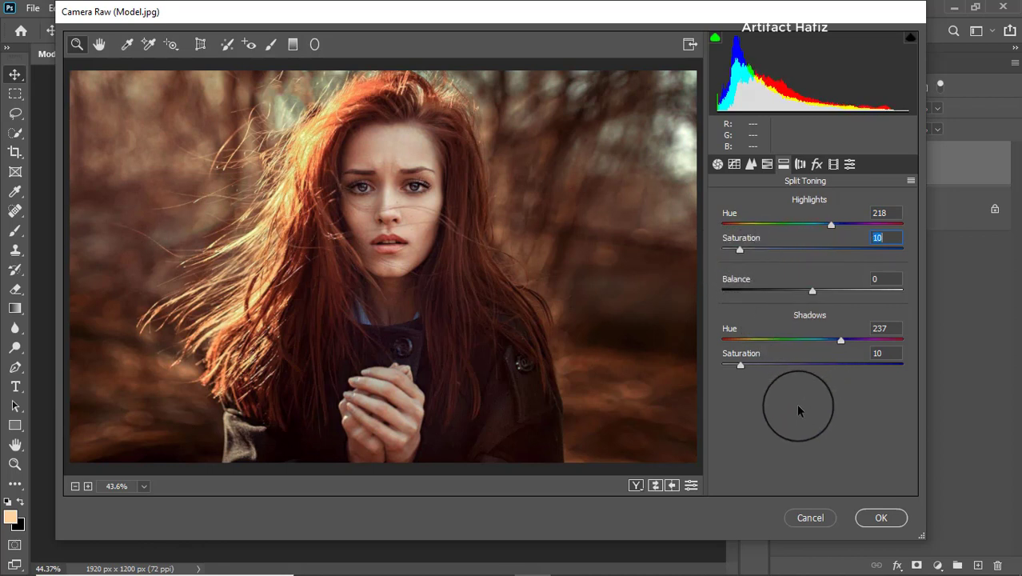
# Step: Set the Calibration primary hues to Red +5, Green +15 and Blue +13, apply the Camera Raw filter, and compare the result with the original
pyautogui.click(833, 164)
pyautogui.moveTo(812, 297)
pyautogui.mouseDown()
pyautogui.moveTo(785, 307)
pyautogui.moveTo(820, 305)
pyautogui.mouseUp()
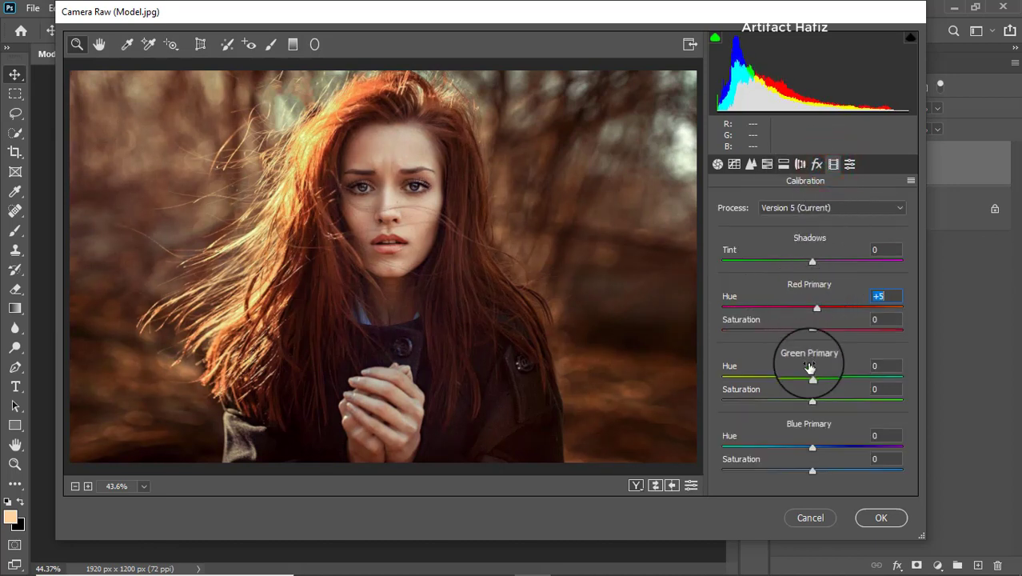
pyautogui.moveTo(812, 376)
pyautogui.mouseDown()
pyautogui.moveTo(792, 380)
pyautogui.moveTo(831, 379)
pyautogui.mouseUp()
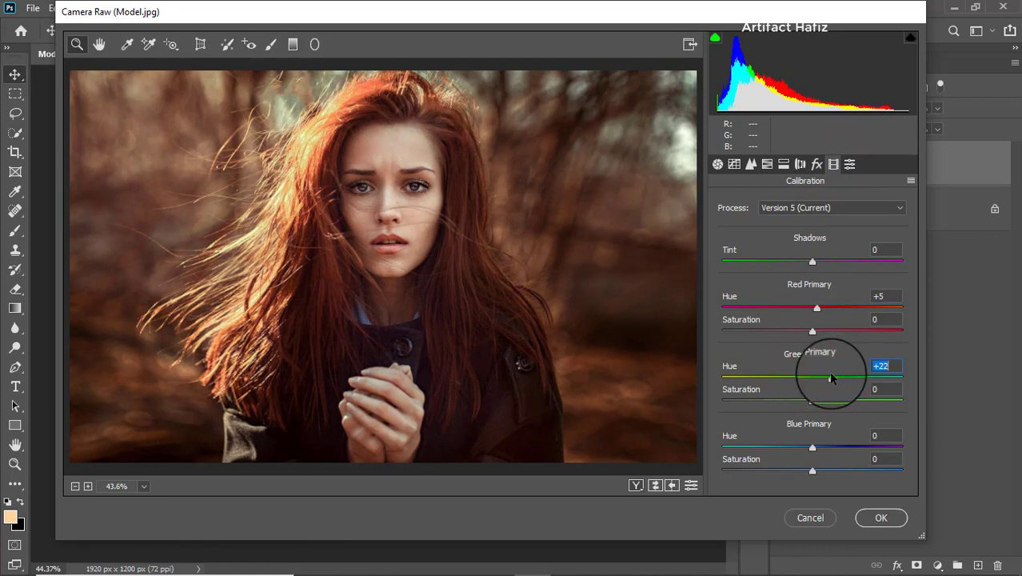
pyautogui.moveTo(811, 446); pyautogui.dragTo(824, 446)
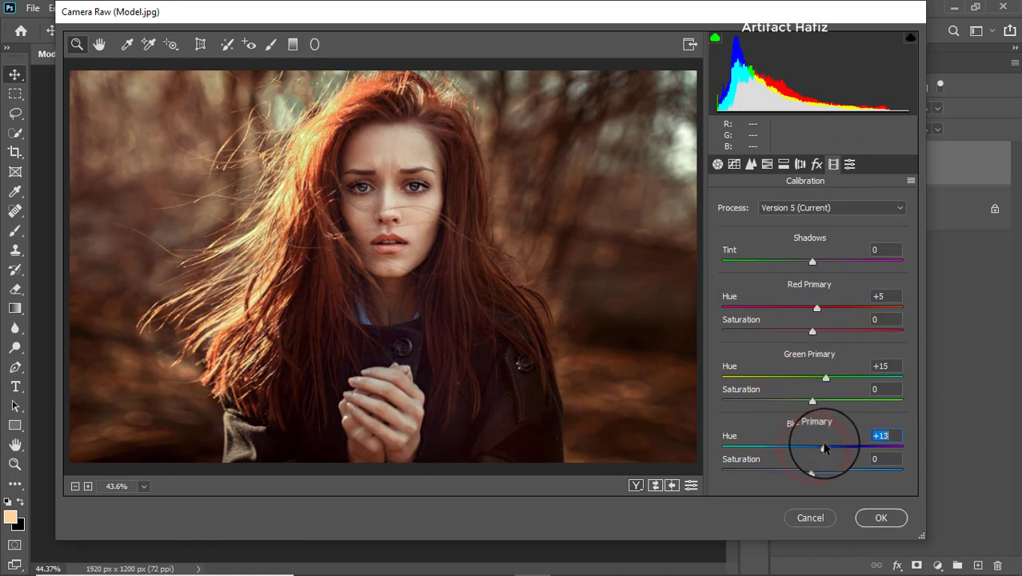
pyautogui.click(879, 516)
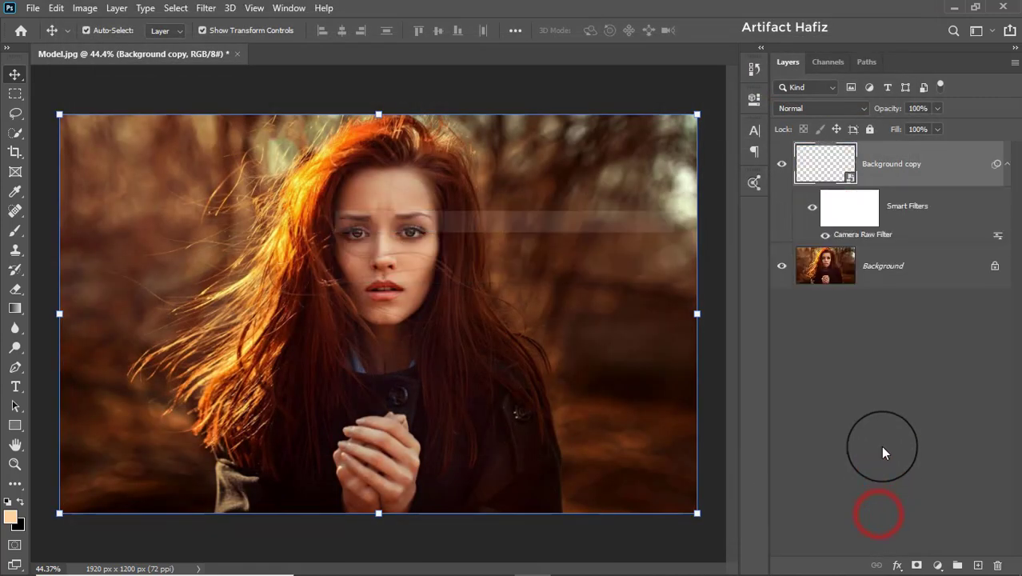
pyautogui.click(779, 165)
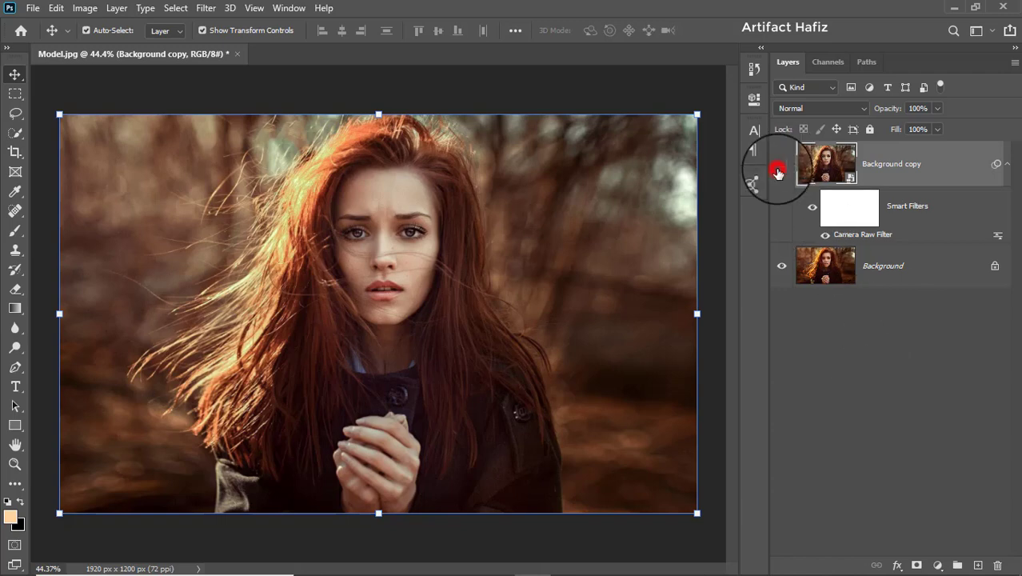
pyautogui.click(777, 168)
# Step: Add a new empty layer above Background copy and set the Brush foreground color to ffbc70
pyautogui.click(884, 165)
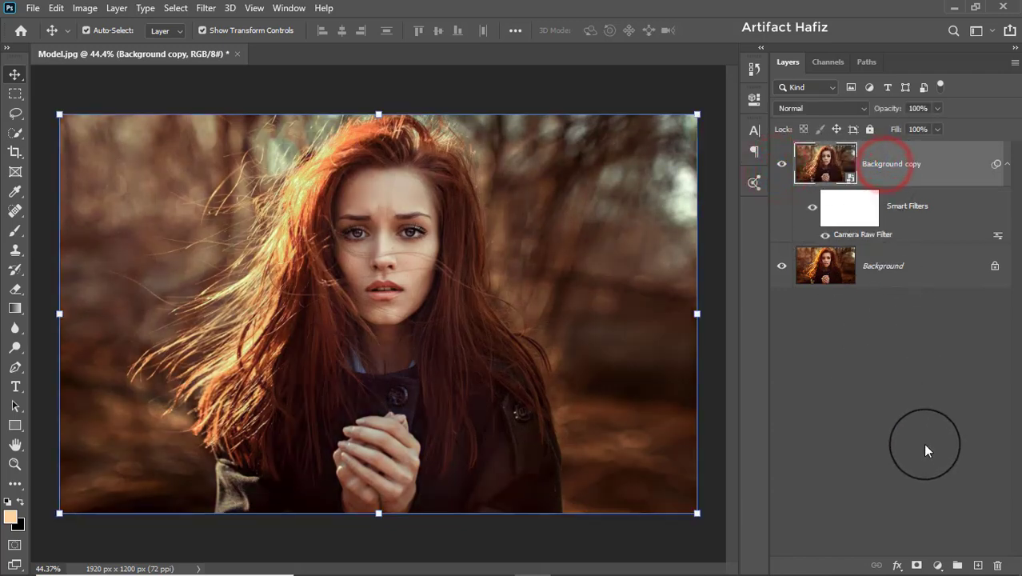
pyautogui.click(976, 566)
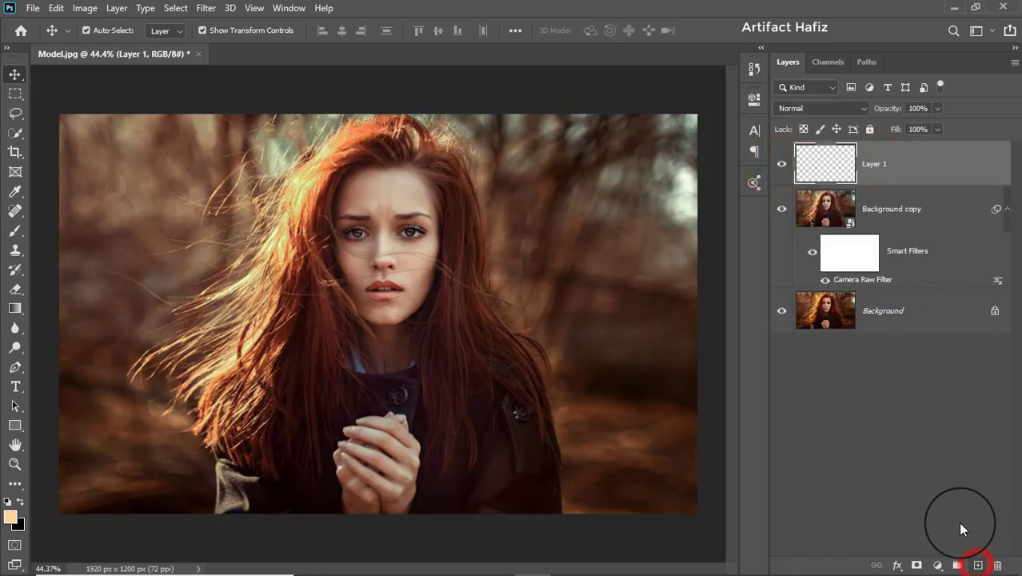
pyautogui.click(14, 230)
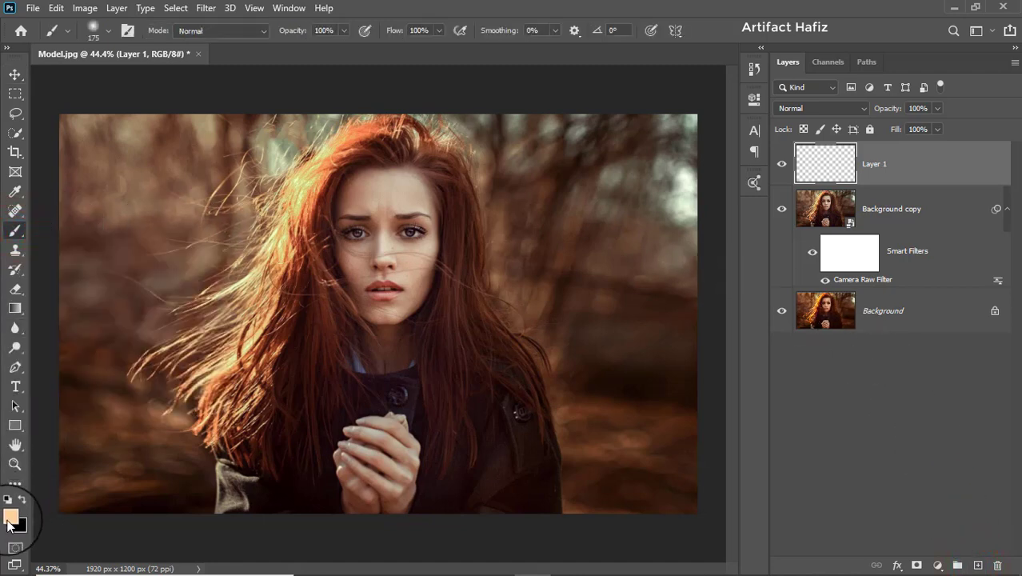
pyautogui.click(9, 517)
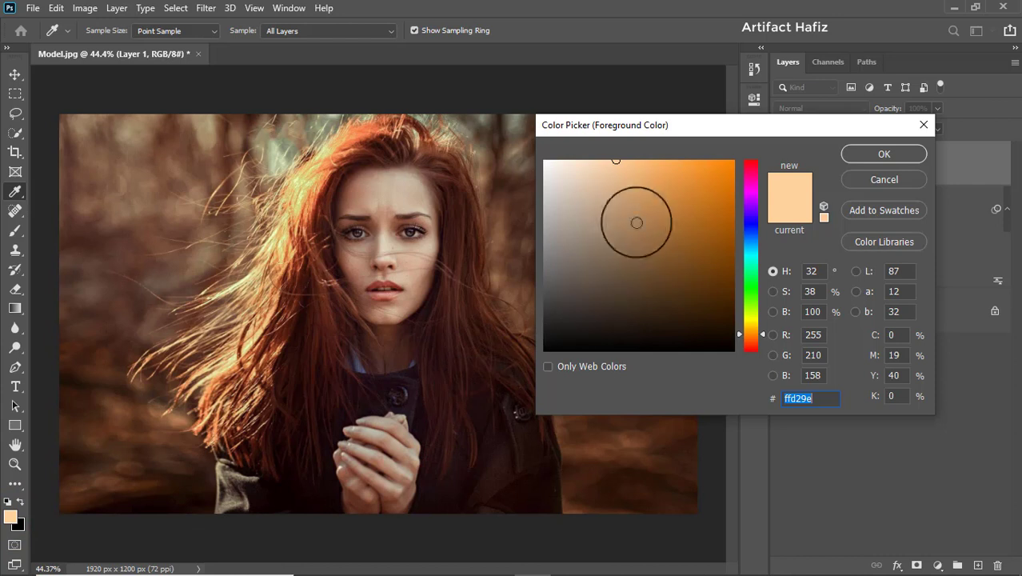
pyautogui.moveTo(637, 222)
pyautogui.mouseDown()
pyautogui.moveTo(615, 155)
pyautogui.moveTo(671, 147)
pyautogui.moveTo(649, 144)
pyautogui.mouseUp()
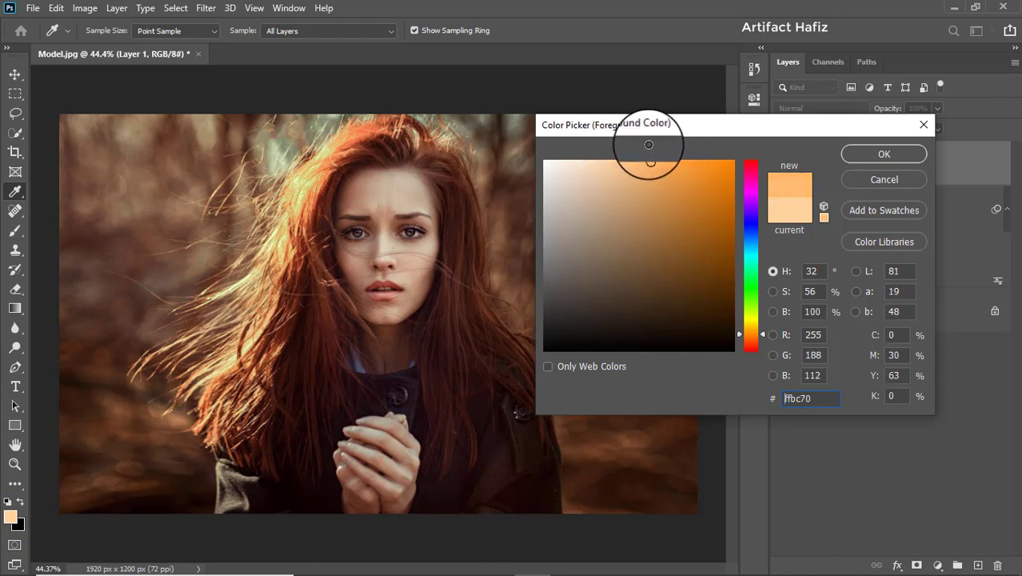
pyautogui.click(853, 155)
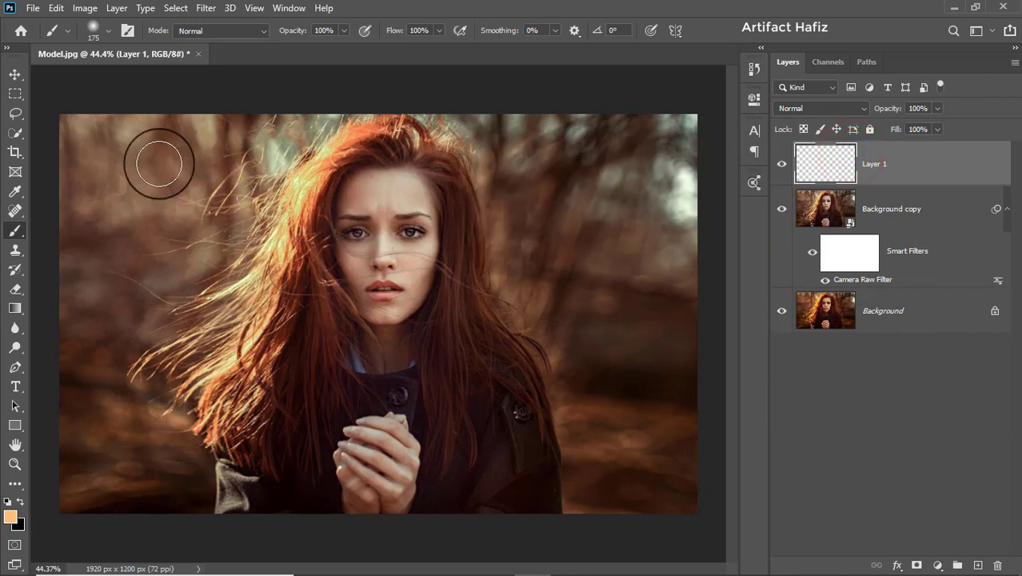
# Step: Set up a Soft Round brush at 100% opacity and enlarge it to 900 px
pyautogui.click(110, 31)
pyautogui.click(78, 200)
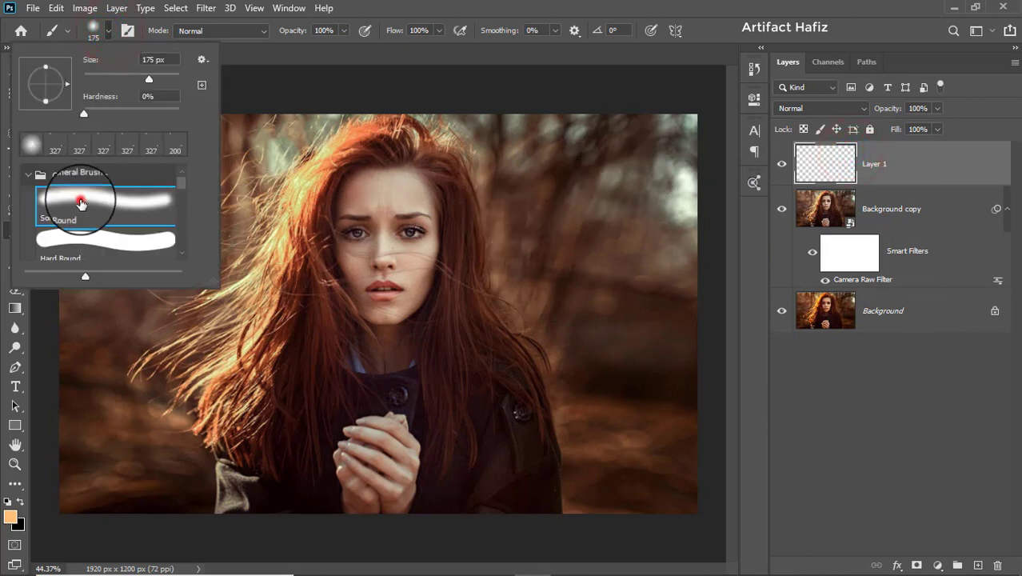
pyautogui.click(370, 12)
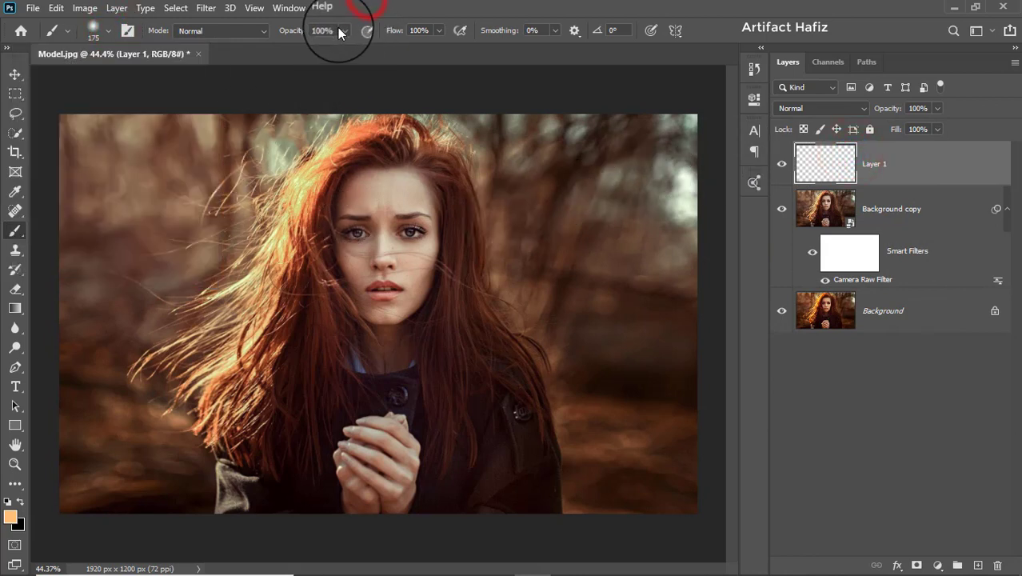
pyautogui.click(342, 30)
pyautogui.moveTo(344, 49); pyautogui.dragTo(347, 49)
pyautogui.click(392, 8)
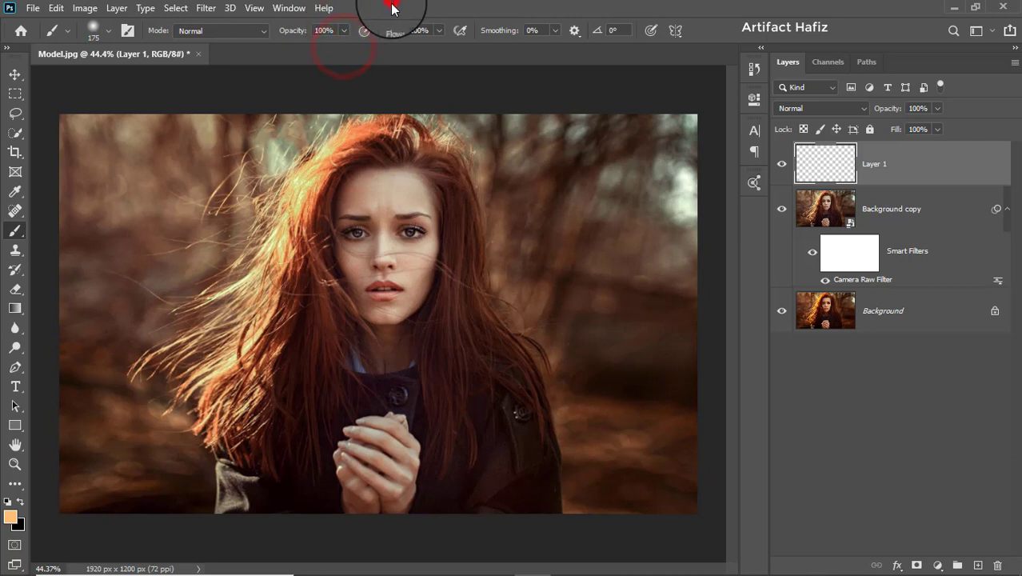
pyautogui.press(']')
pyautogui.press(']')
pyautogui.press(']')
pyautogui.press(']')
pyautogui.press(']')
pyautogui.press(']')
pyautogui.press(']')
pyautogui.press(']')
pyautogui.press(']')
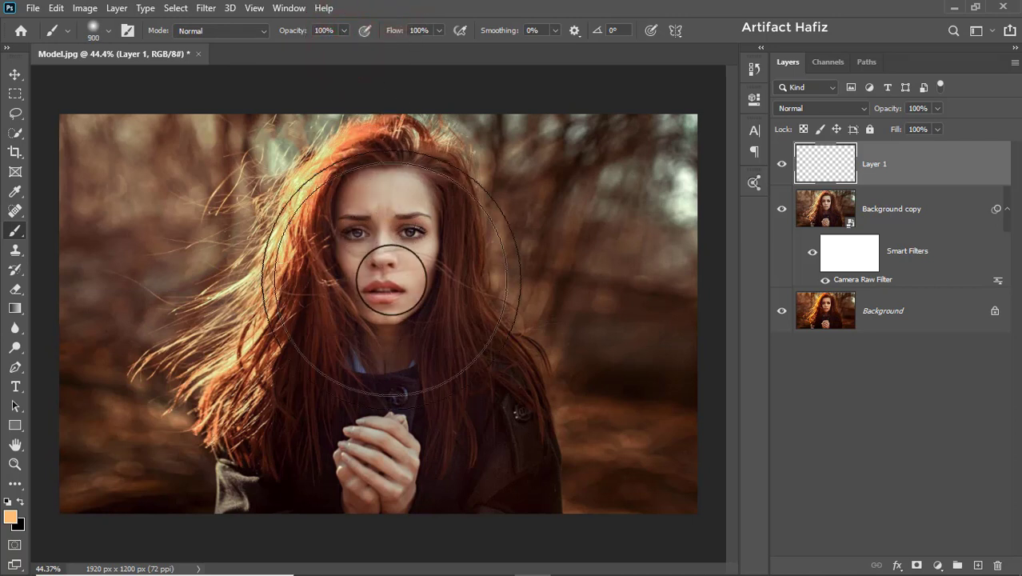
# Step: Paint one large warm glow over the subject's lower face on Layer 1 and set the layer's blend mode to Screen
pyautogui.moveTo(381, 315); pyautogui.dragTo(372, 311)
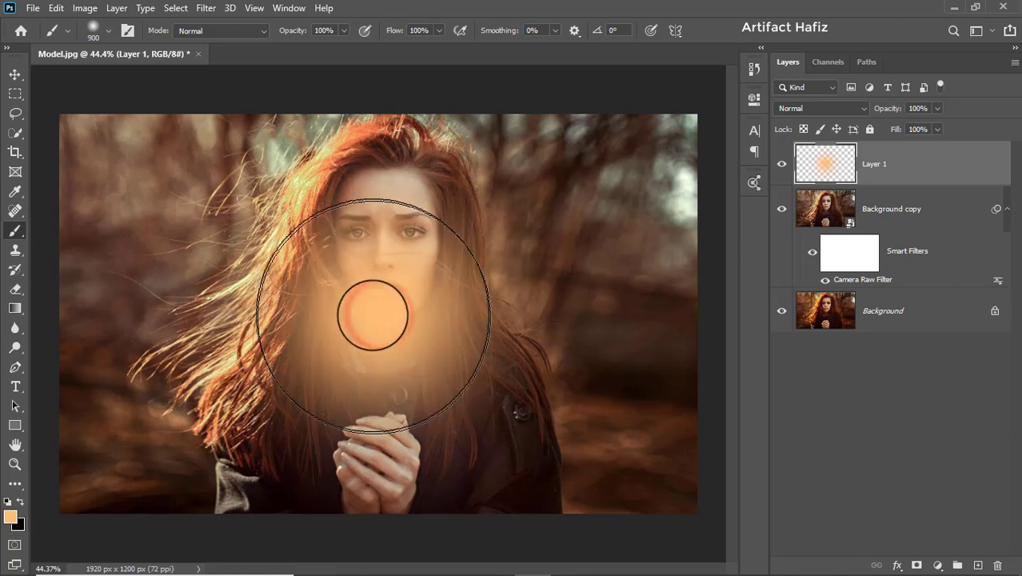
pyautogui.click(15, 74)
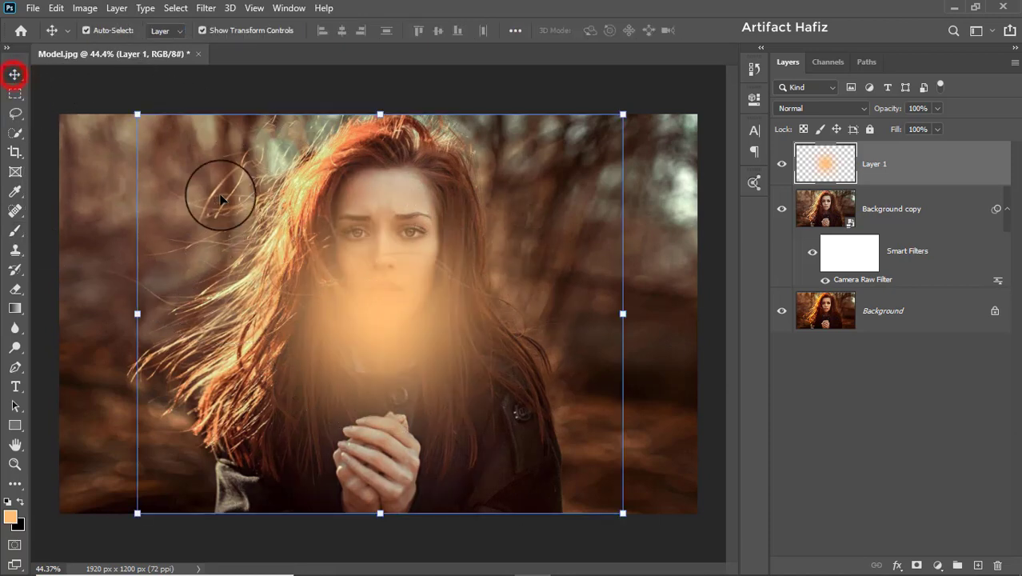
pyautogui.click(795, 110)
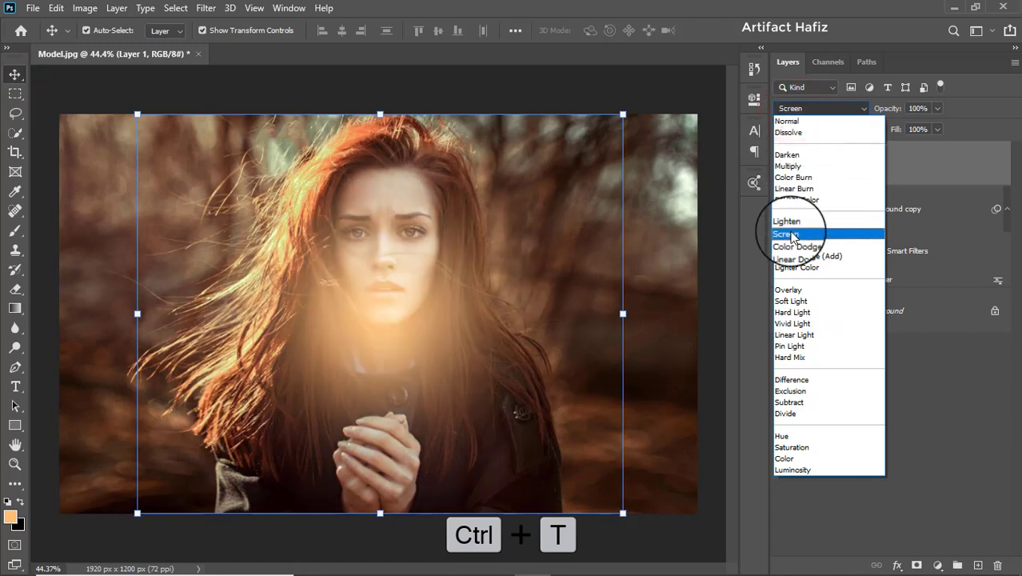
pyautogui.click(792, 234)
# Step: Transform the Layer 1 glow to about 202% scale, position it over the photo's upper-left area, and apply the transform
pyautogui.moveTo(622, 314); pyautogui.dragTo(725, 313)
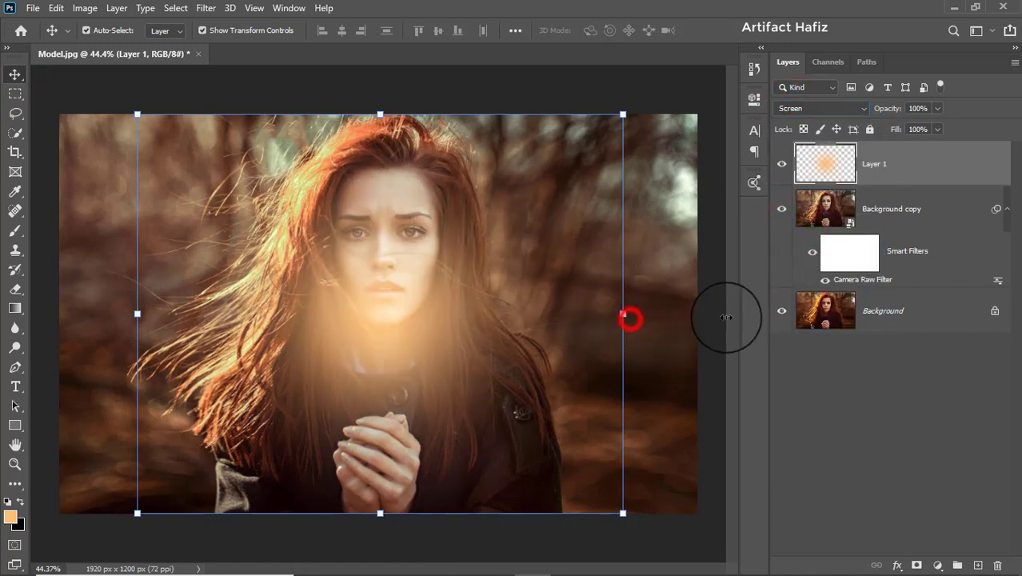
pyautogui.moveTo(138, 313); pyautogui.dragTo(12, 309)
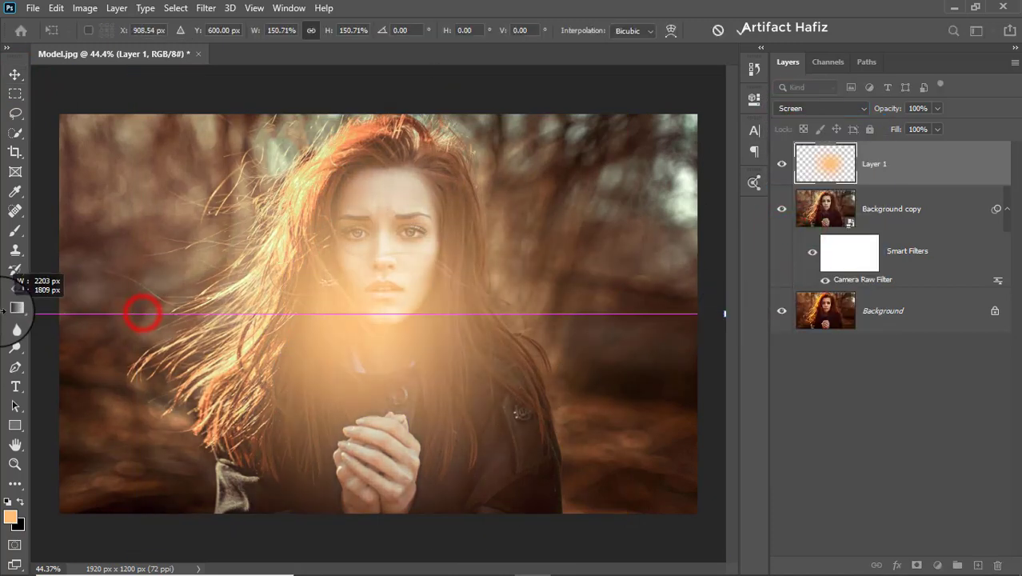
pyautogui.moveTo(263, 304); pyautogui.dragTo(114, 85)
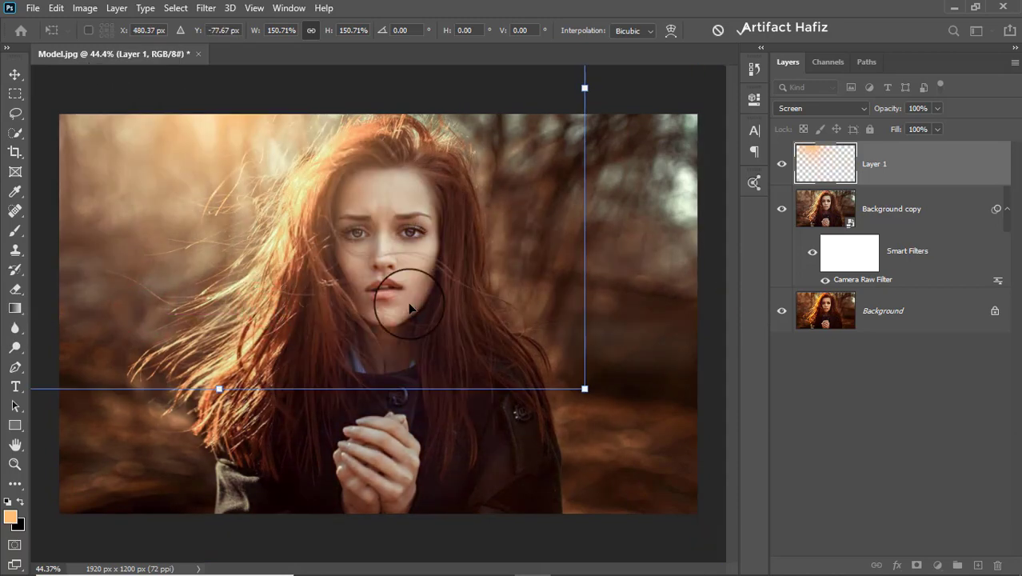
pyautogui.scroll(-5, 515, 410)
pyautogui.moveTo(510, 362); pyautogui.dragTo(662, 487)
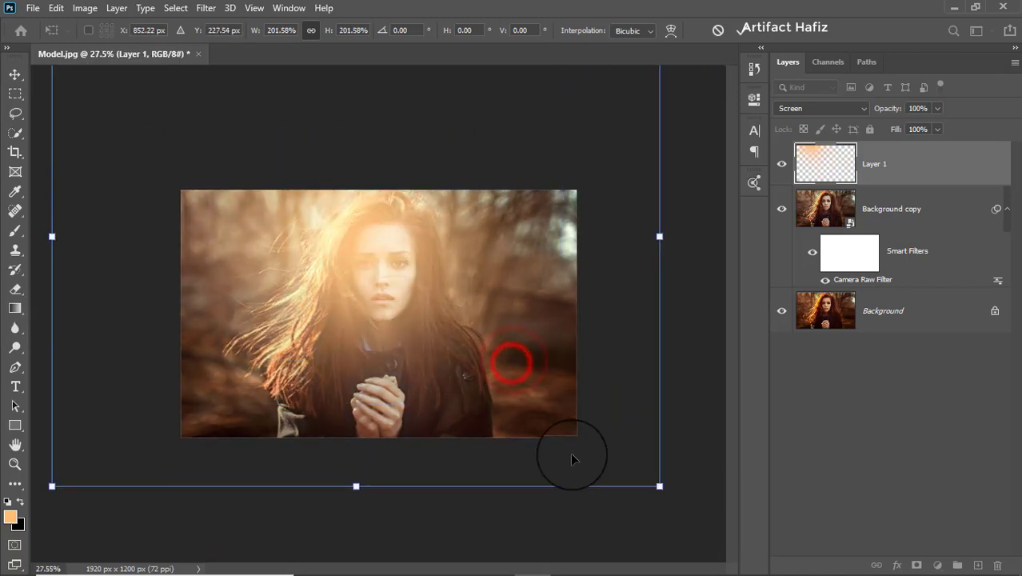
pyautogui.moveTo(566, 447); pyautogui.dragTo(507, 393)
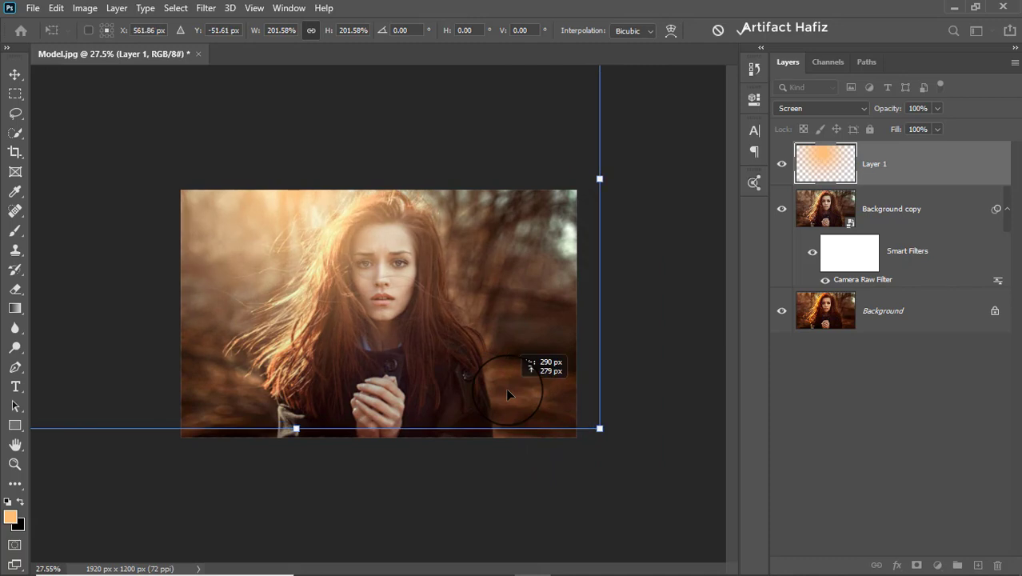
pyautogui.scroll(5, 424, 338)
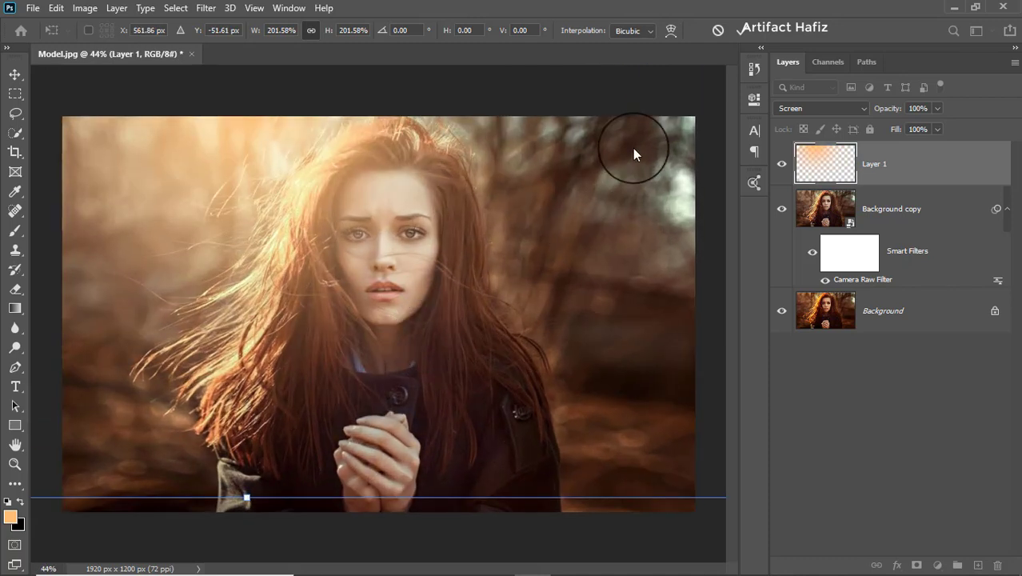
pyautogui.click(745, 31)
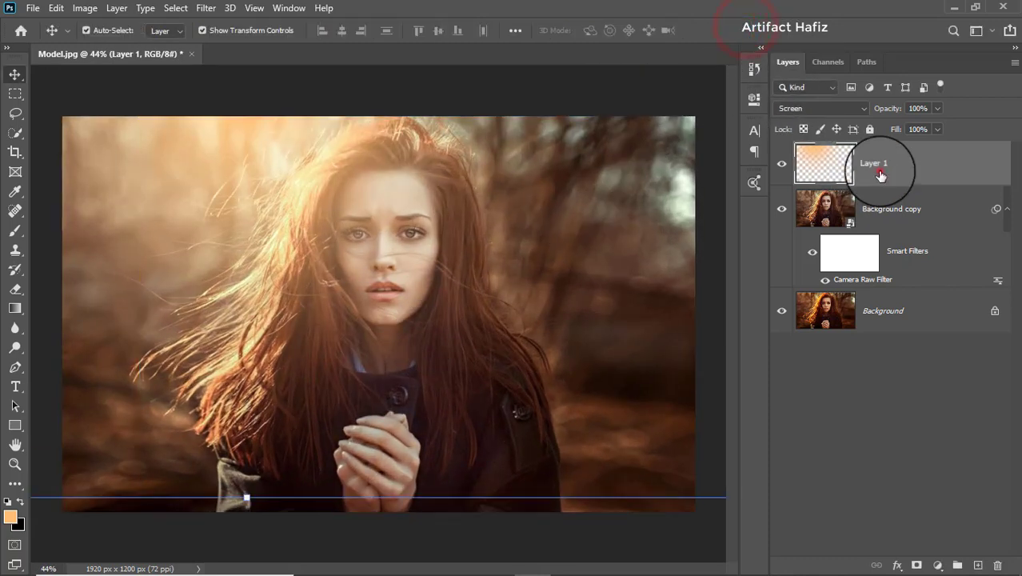
# Step: Compare the photo with and without Layer 1, and lower the layer's opacity to 89%
pyautogui.click(880, 164)
pyautogui.click(781, 164)
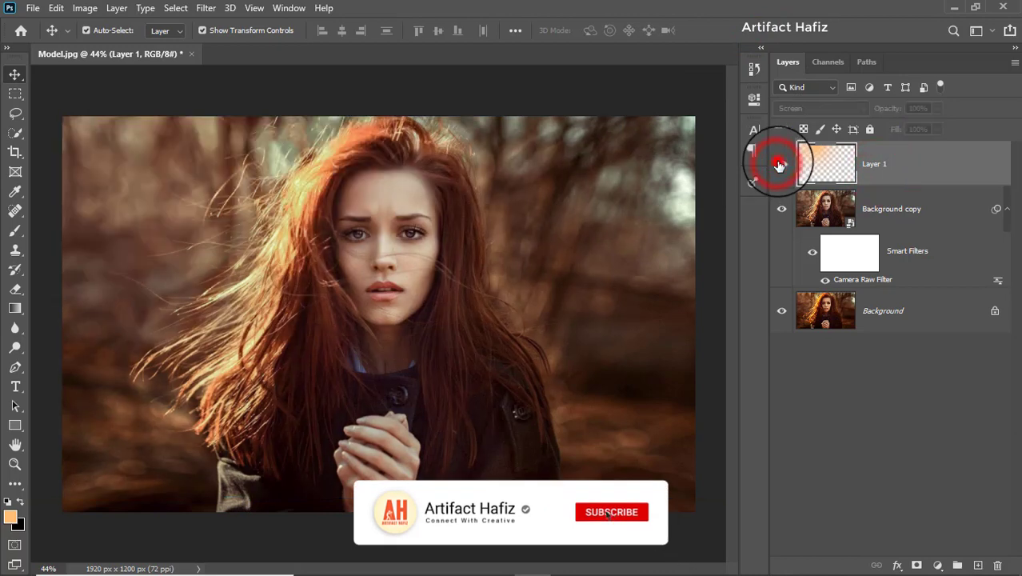
pyautogui.click(781, 164)
pyautogui.click(923, 164)
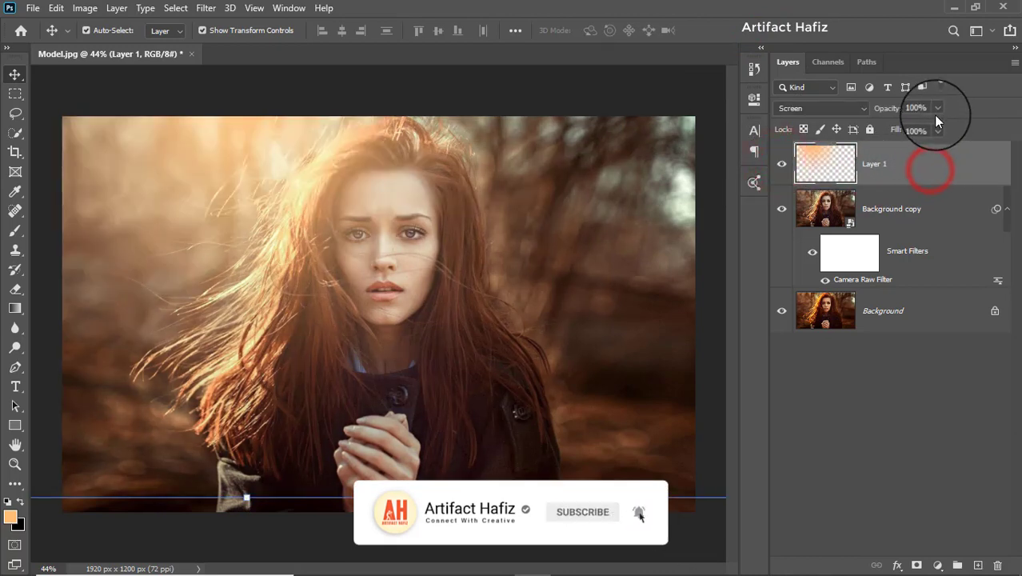
pyautogui.moveTo(935, 110)
pyautogui.mouseDown()
pyautogui.moveTo(908, 128)
pyautogui.moveTo(929, 127)
pyautogui.mouseUp()
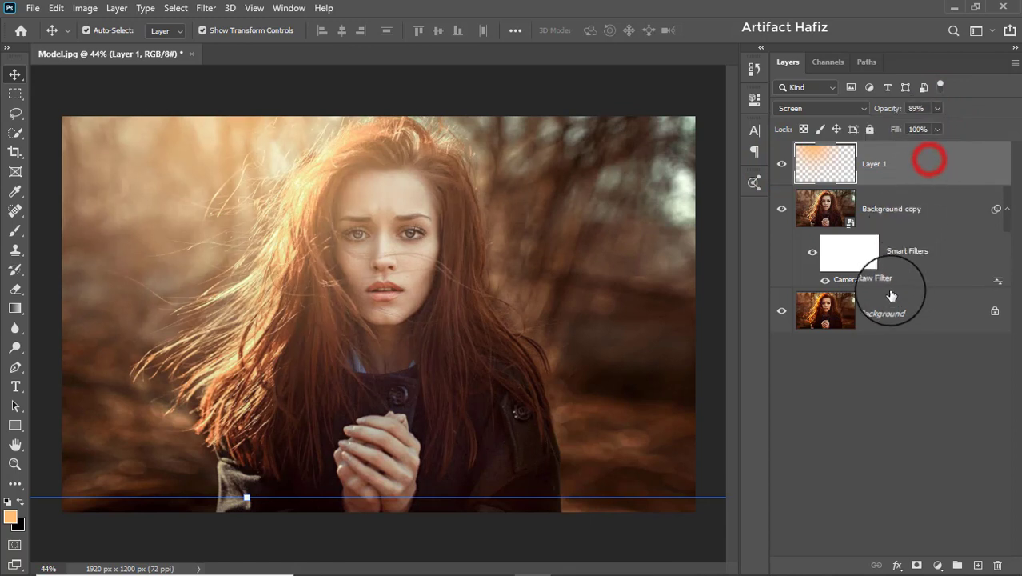
# Step: Add a layer mask to Layer 1 and prepare the Brush with black at 16% opacity
pyautogui.click(916, 565)
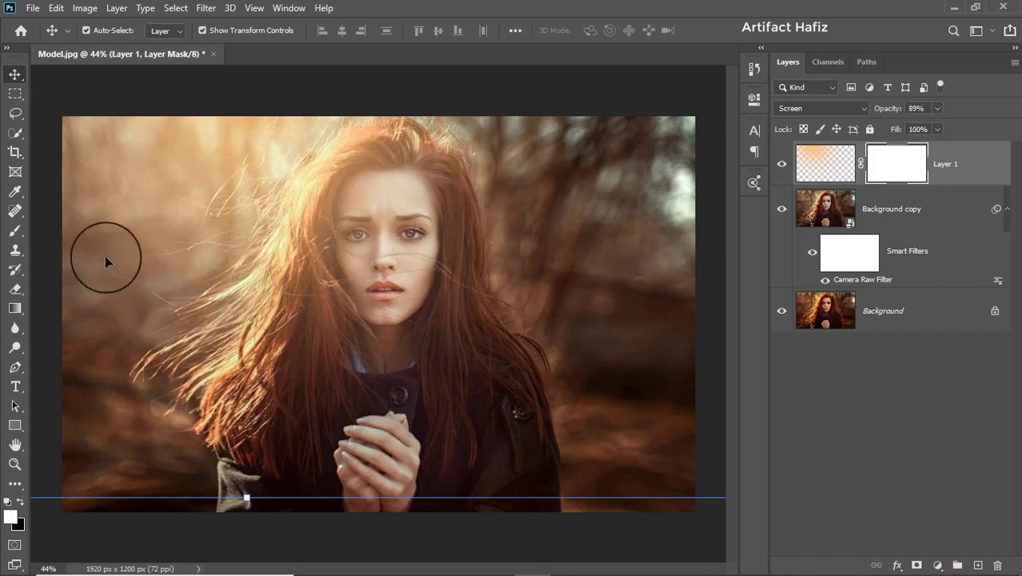
pyautogui.click(16, 231)
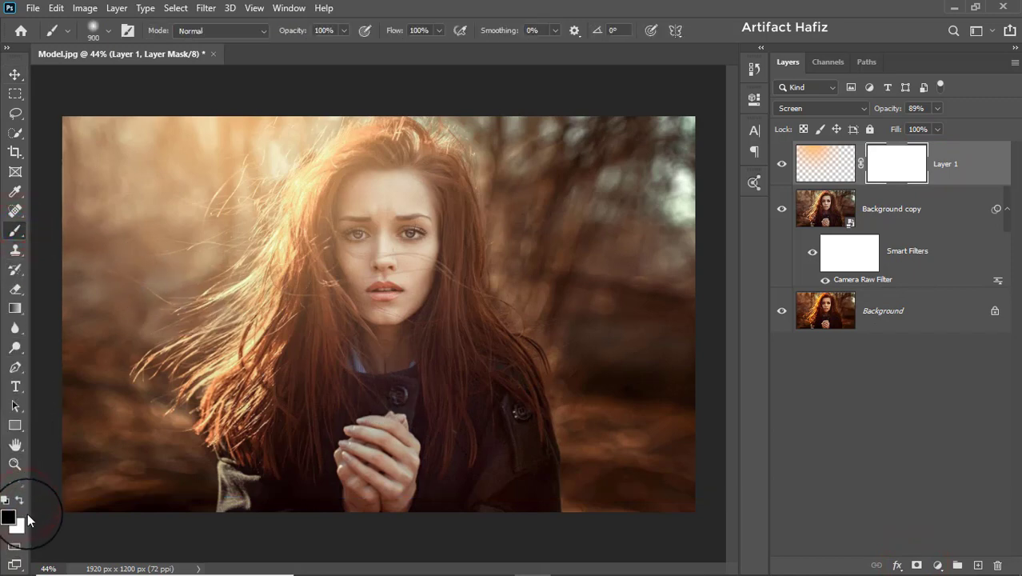
pyautogui.click(346, 31)
pyautogui.click(286, 48)
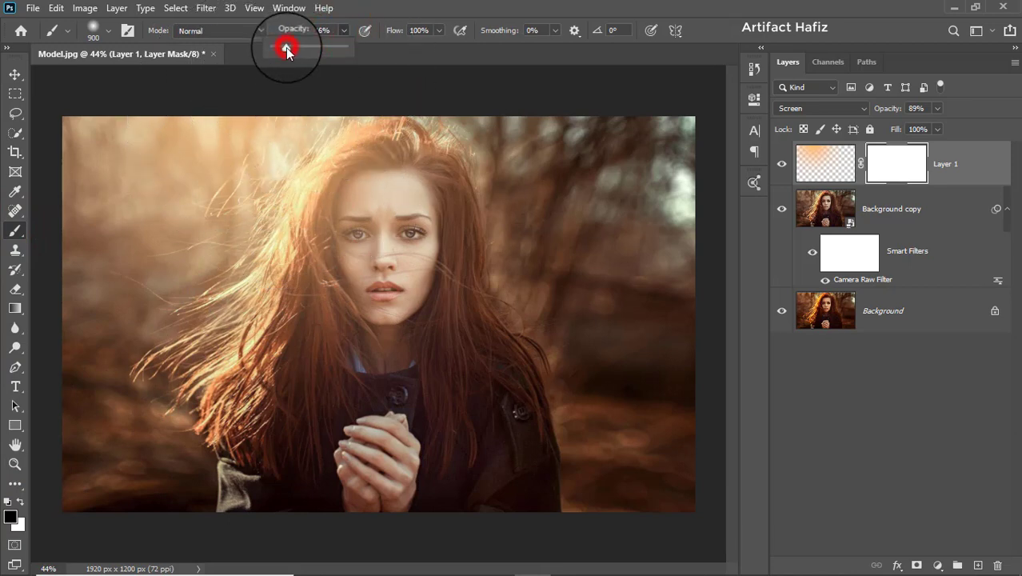
pyautogui.click(385, 8)
# Step: Reduce the brush to 400 px and paint down the subject's face on the Layer 1 mask to lessen the glow there
pyautogui.press('[')
pyautogui.press('[')
pyautogui.press('[')
pyautogui.press('[')
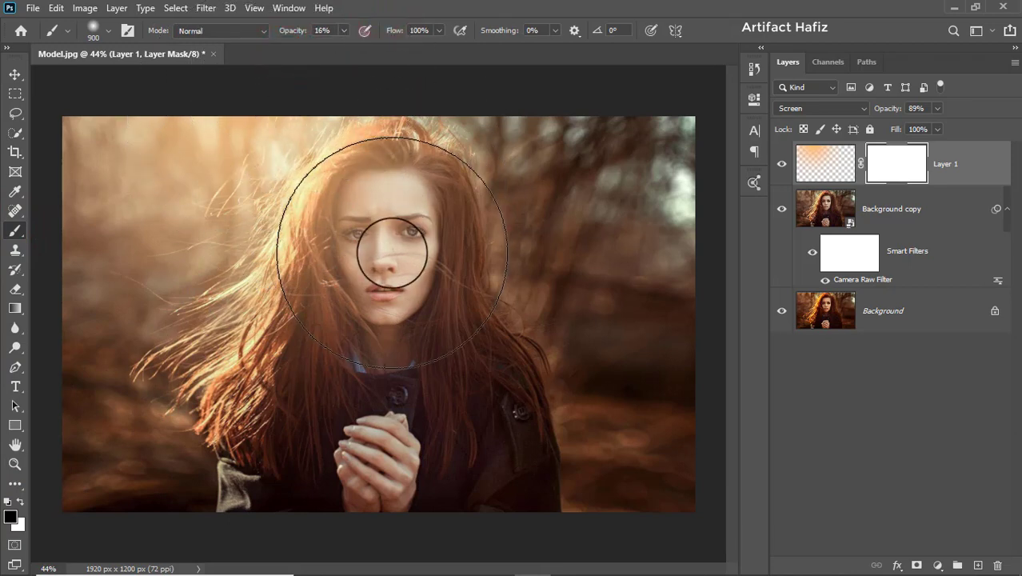
pyautogui.moveTo(383, 215); pyautogui.dragTo(382, 315)
pyautogui.press('[')
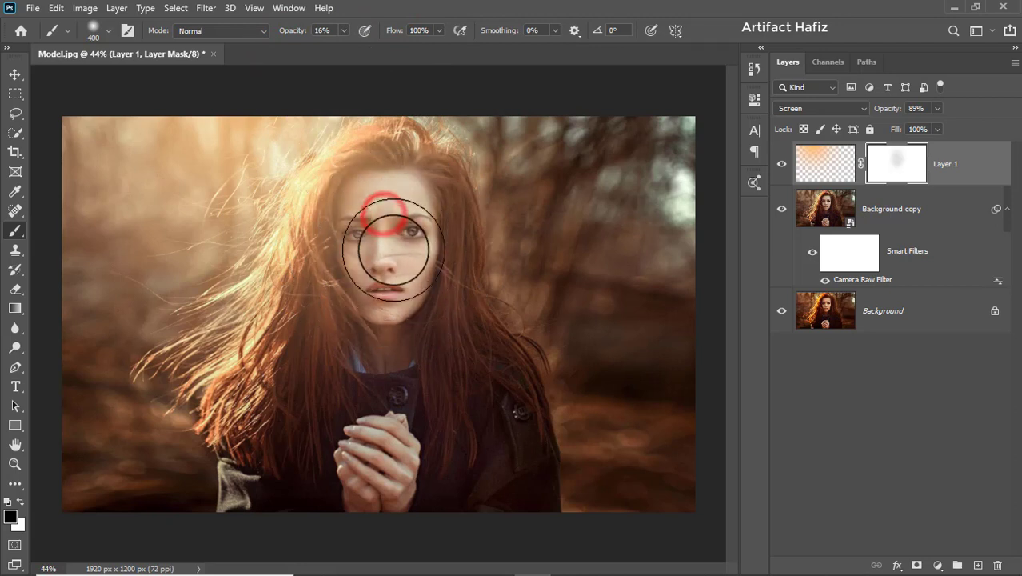
pyautogui.moveTo(381, 216); pyautogui.dragTo(382, 345)
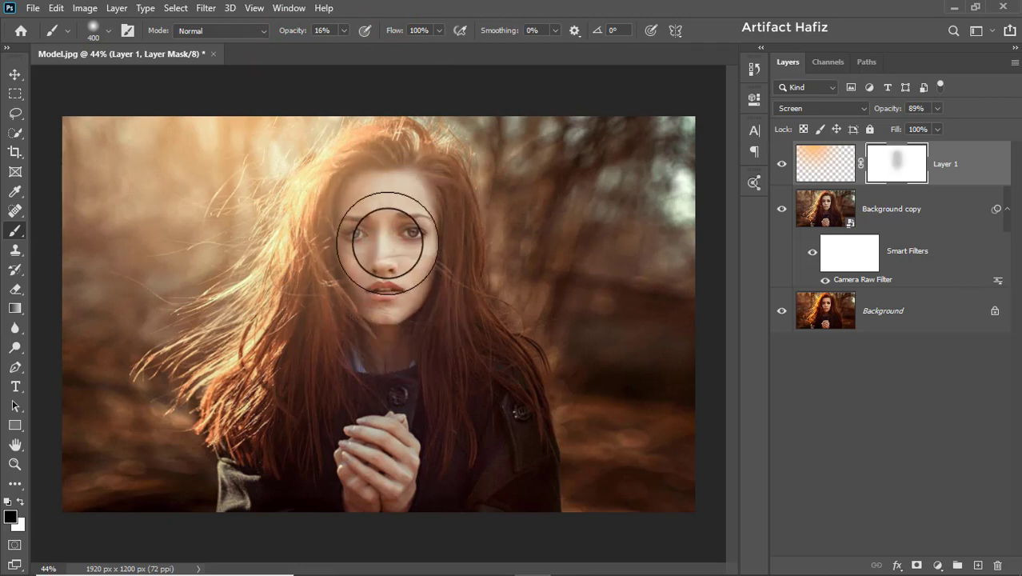
pyautogui.moveTo(391, 212)
pyautogui.mouseDown()
pyautogui.moveTo(385, 357)
pyautogui.moveTo(449, 328)
pyautogui.mouseUp()
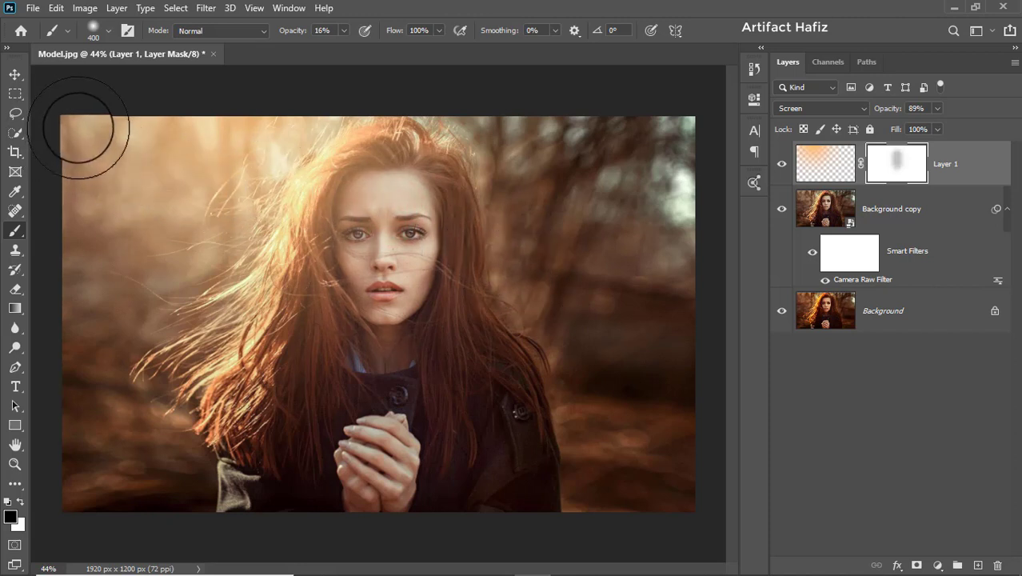
pyautogui.click(15, 74)
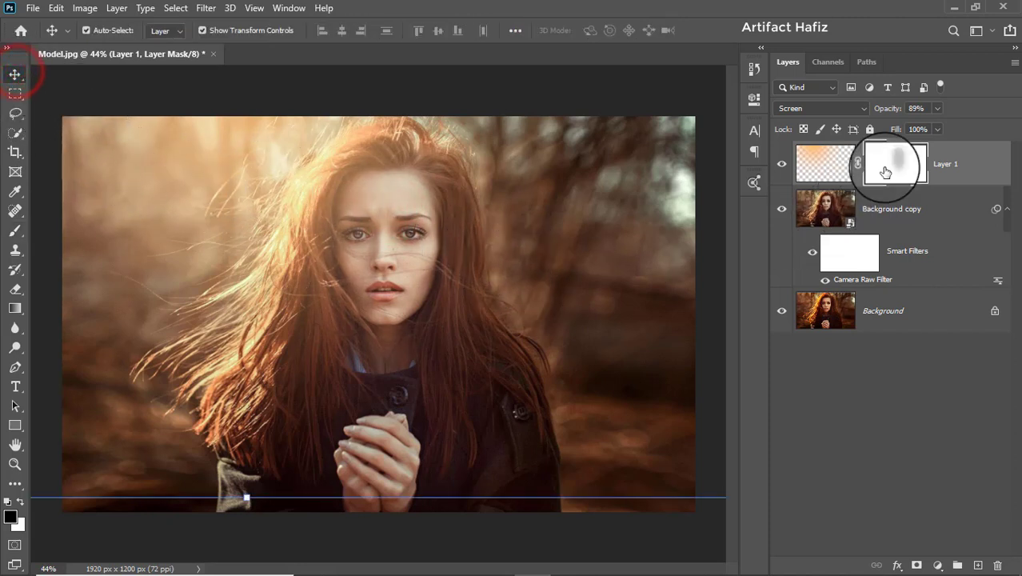
# Step: Add a Gradient fill layer above Layer 1 and choose the black-to-white preset from Basics in the Gradient Editor
pyautogui.click(943, 160)
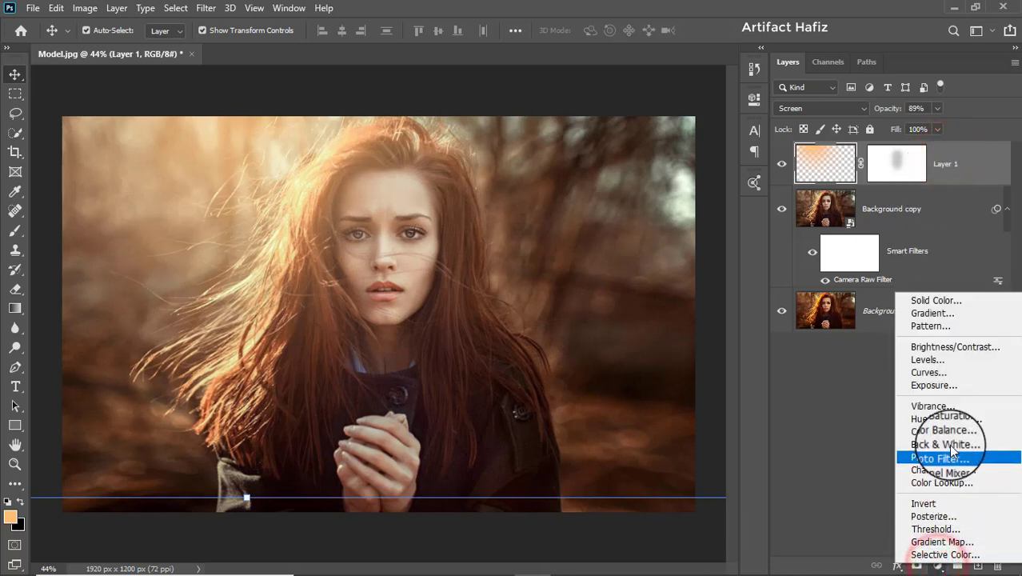
pyautogui.click(937, 313)
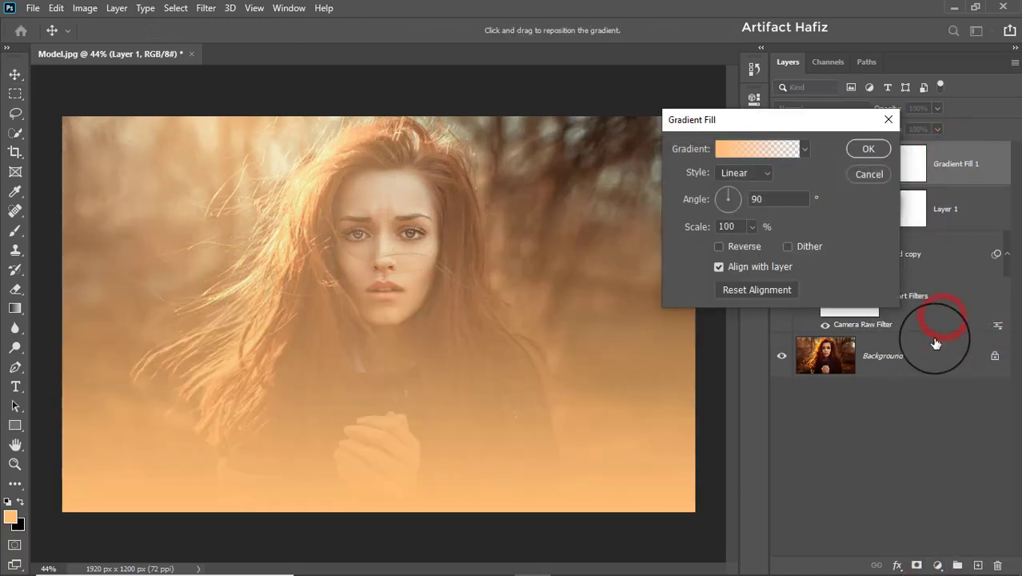
pyautogui.click(731, 147)
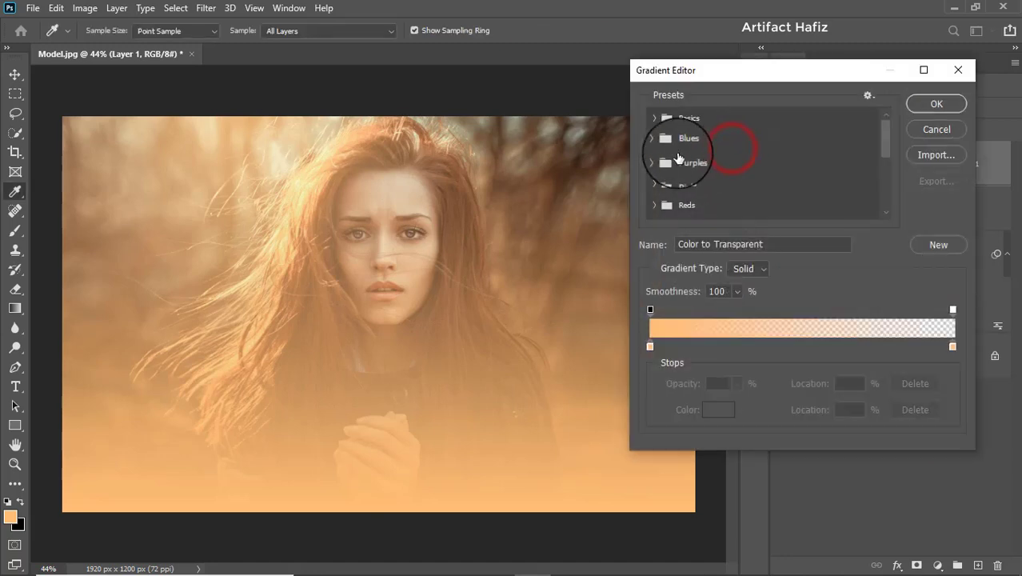
pyautogui.click(653, 118)
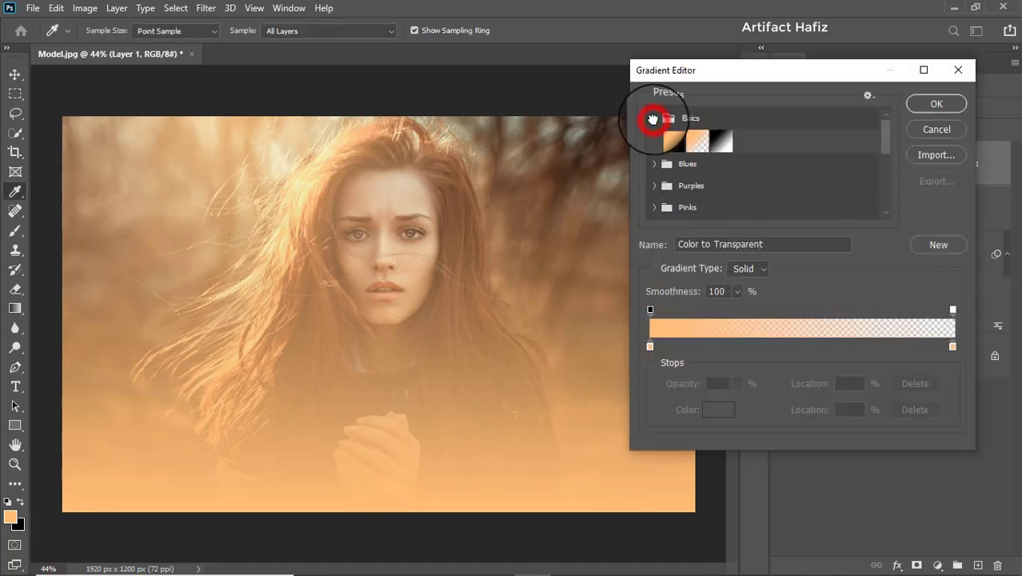
pyautogui.click(720, 141)
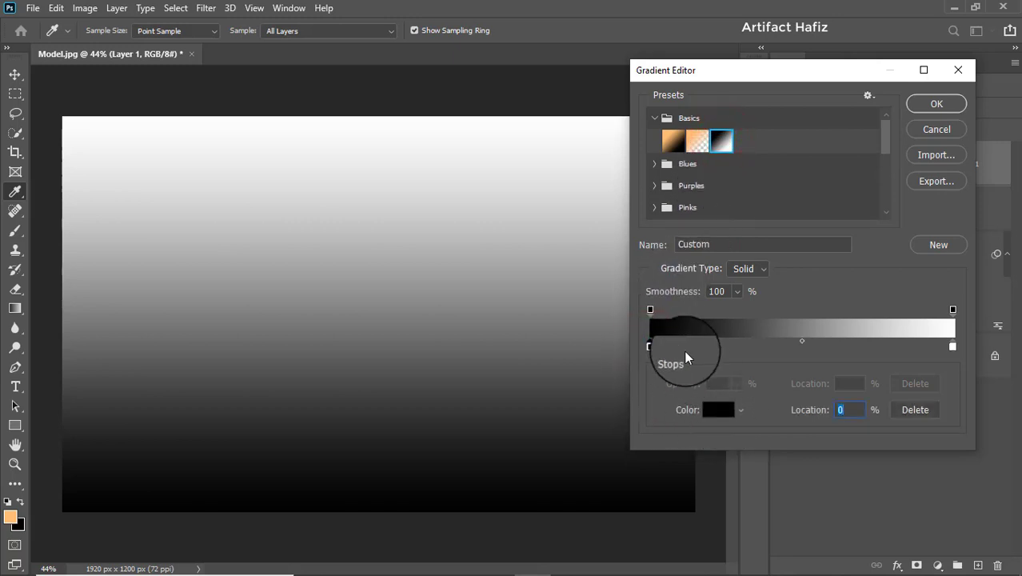
# Step: Set the gradient's starting color stop to white (ffffff) and its starting opacity stop to 0%
pyautogui.click(650, 309)
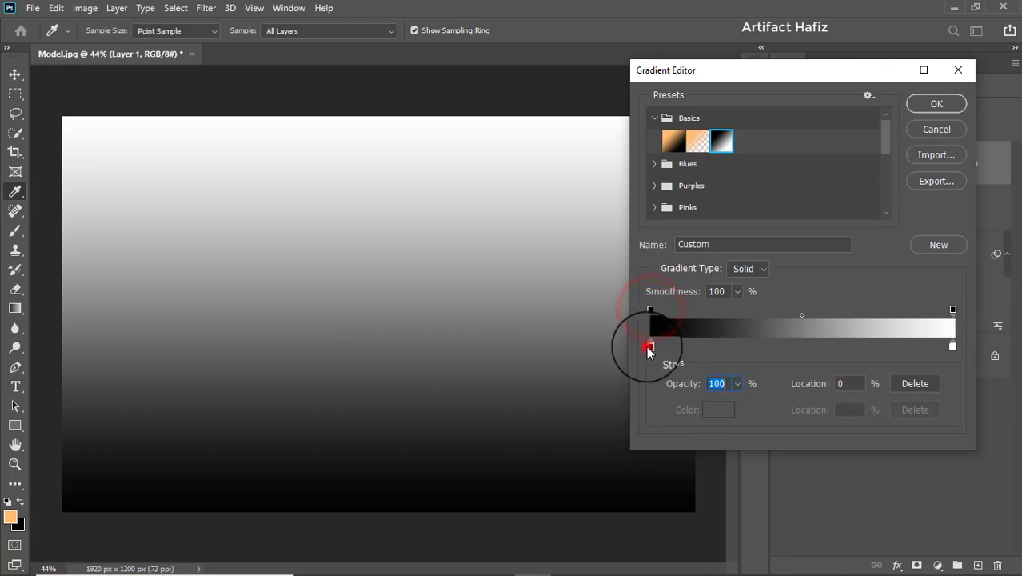
pyautogui.click(649, 347)
pyautogui.click(718, 409)
pyautogui.click(506, 140)
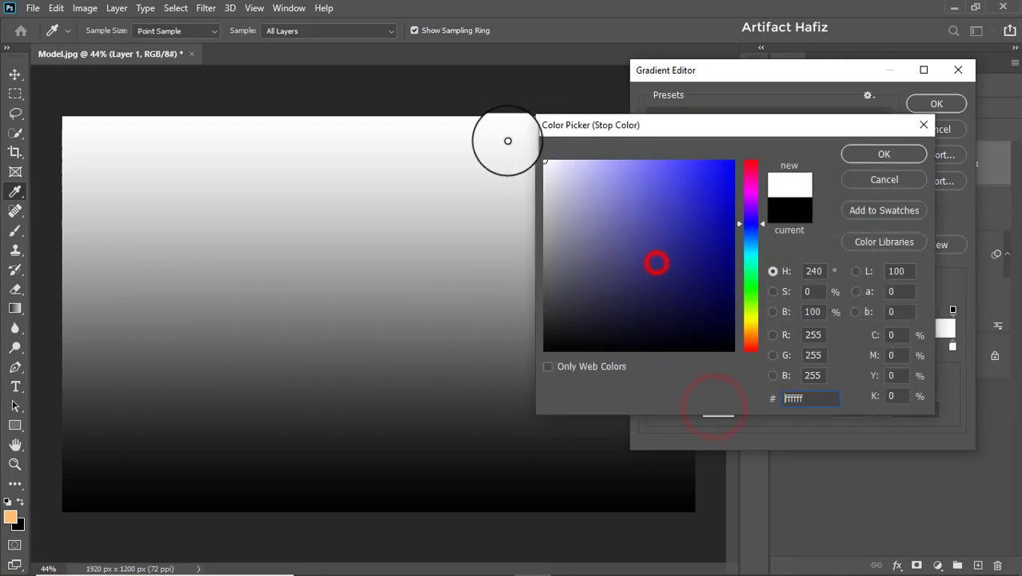
pyautogui.click(880, 154)
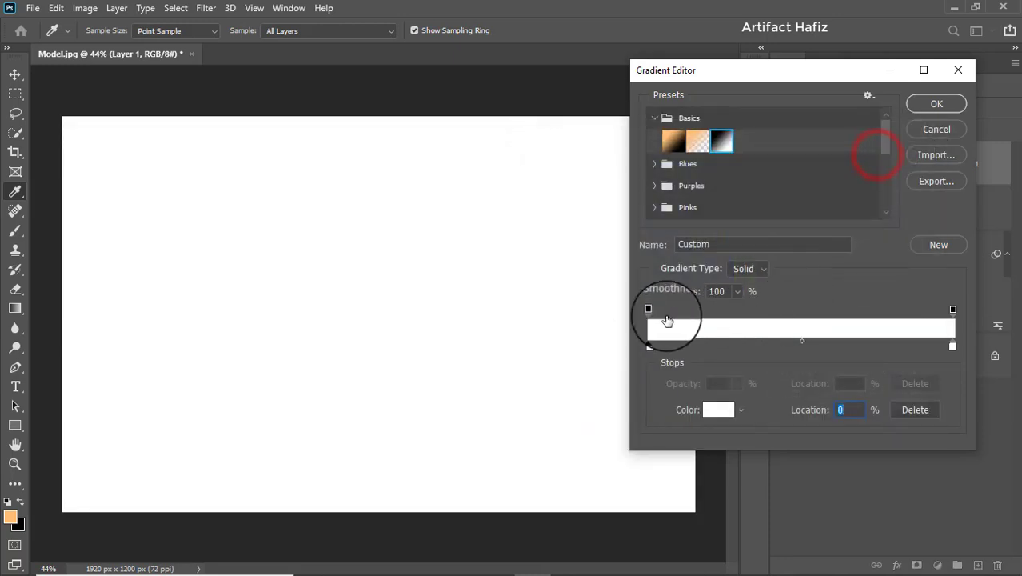
pyautogui.click(649, 310)
pyautogui.click(736, 382)
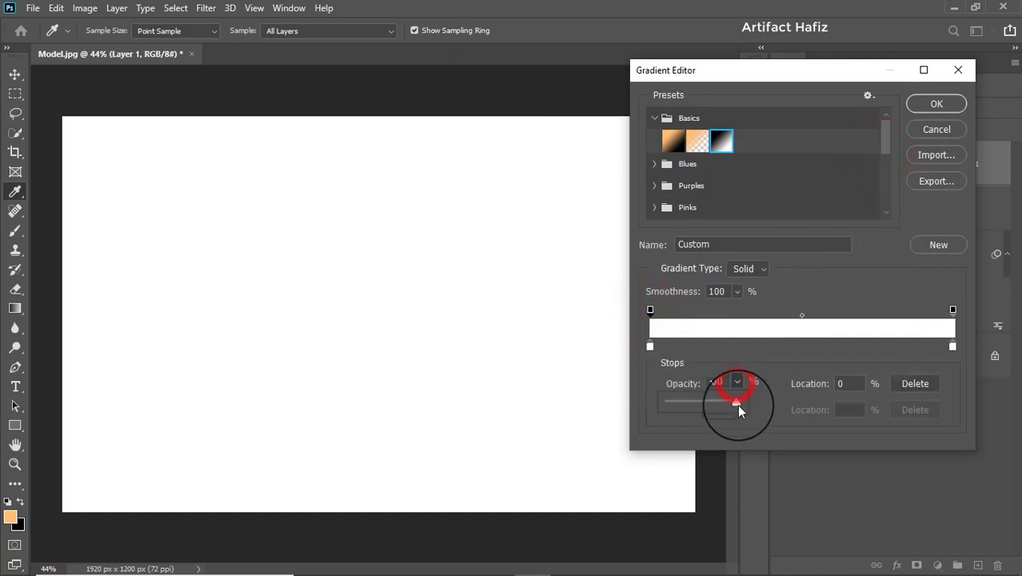
pyautogui.moveTo(737, 403); pyautogui.dragTo(676, 394)
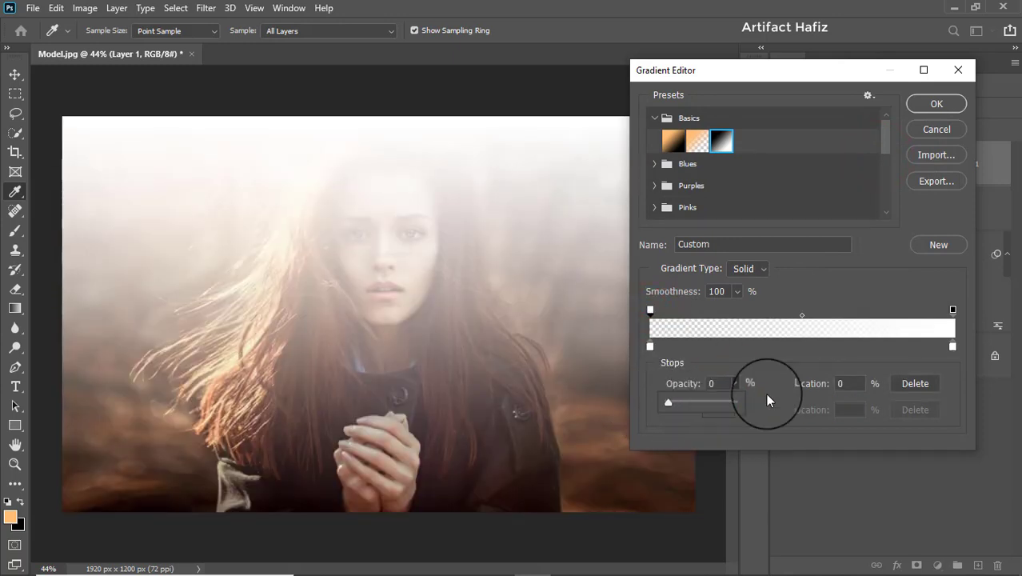
# Step: Set the gradient's ending color stop to a soft pale warm yellow and apply the gradient fill with linear style at 90°
pyautogui.click(951, 347)
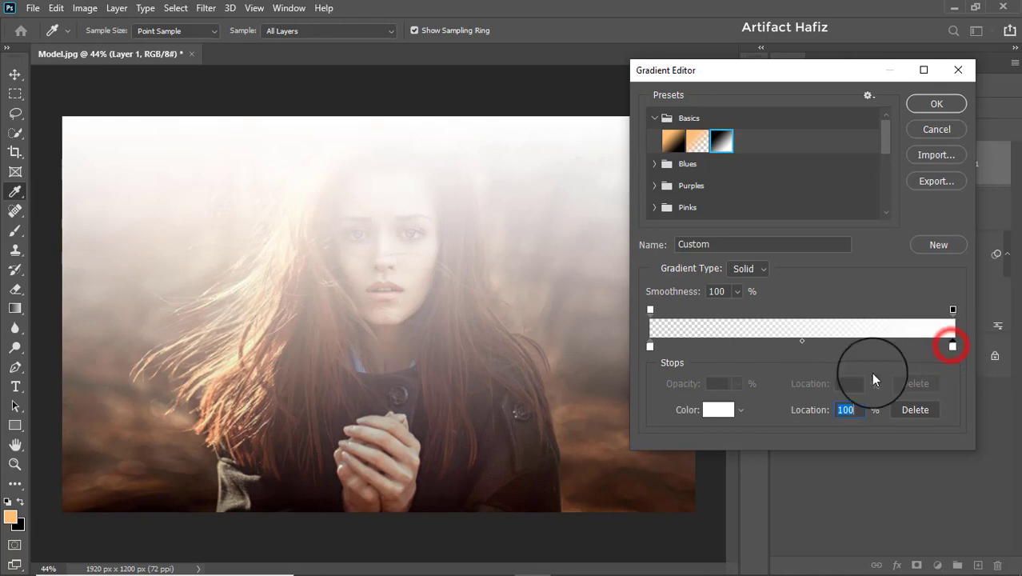
pyautogui.click(723, 411)
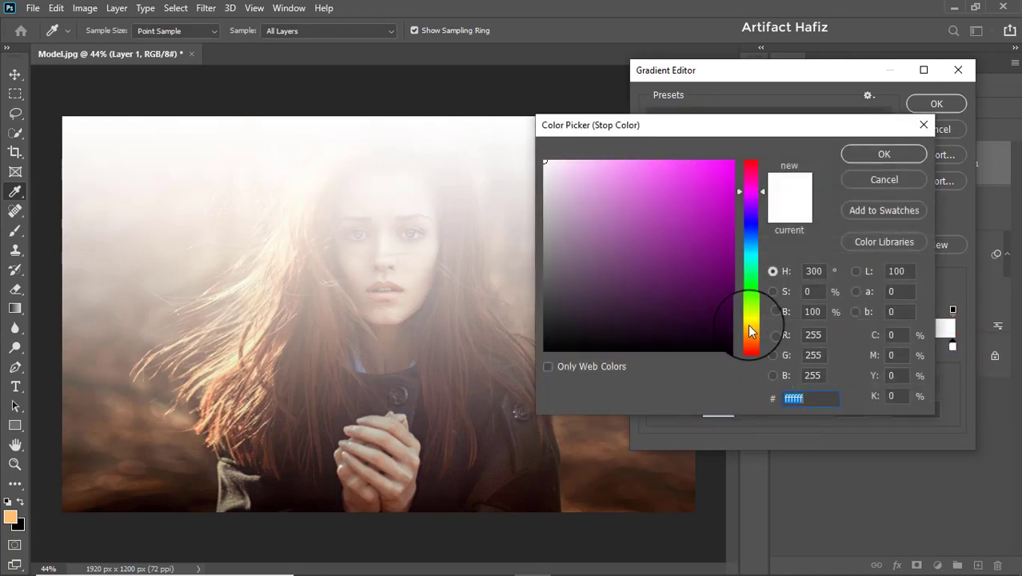
pyautogui.click(749, 336)
pyautogui.click(654, 161)
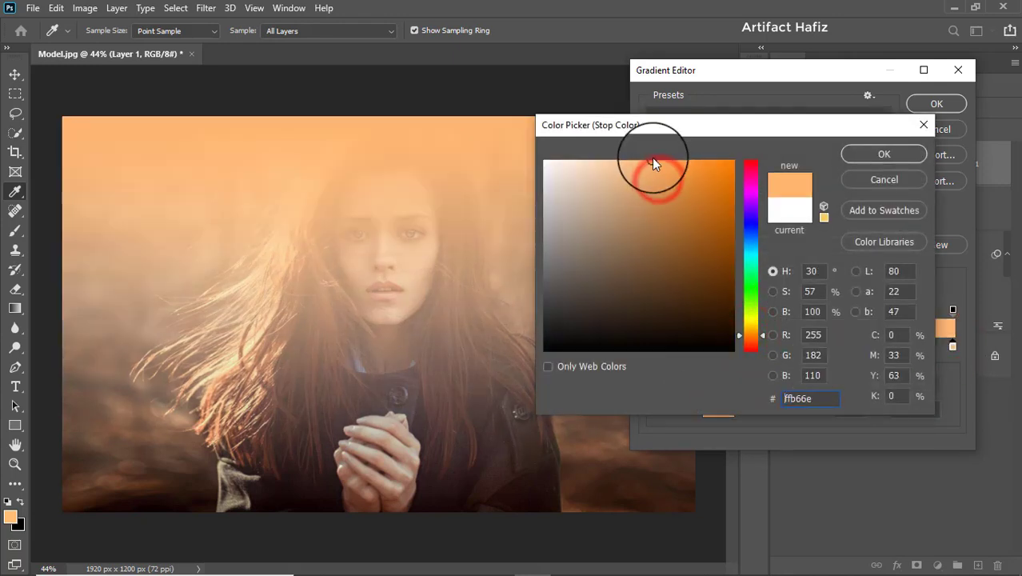
pyautogui.click(643, 170)
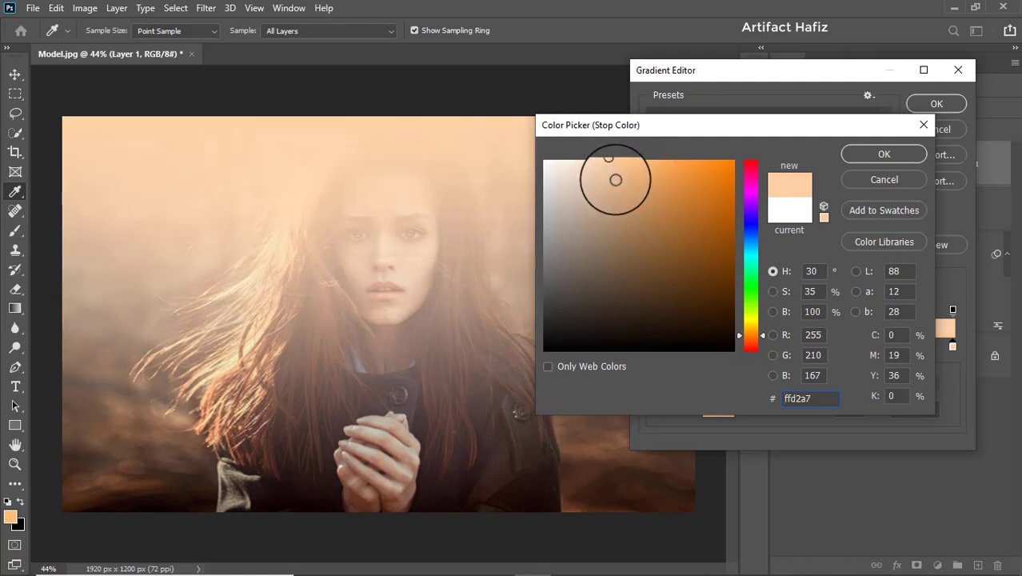
pyautogui.click(634, 168)
pyautogui.click(600, 153)
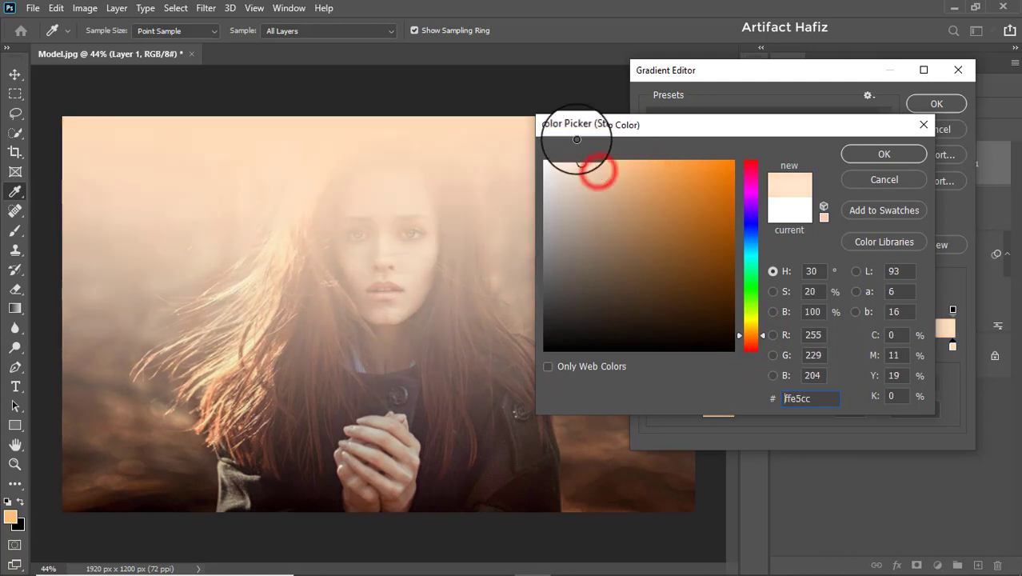
pyautogui.click(573, 164)
pyautogui.click(592, 160)
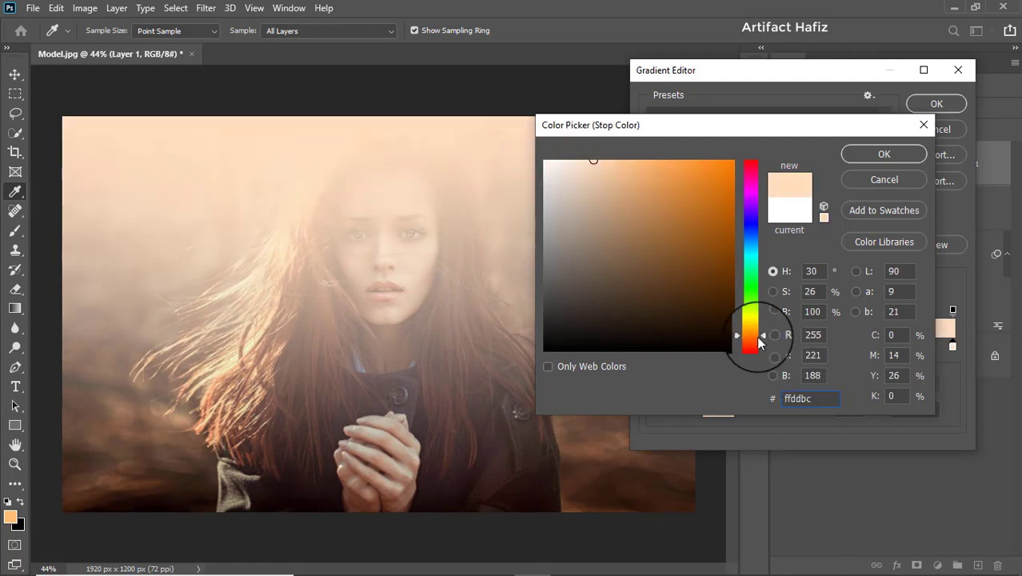
pyautogui.moveTo(758, 338); pyautogui.dragTo(760, 328)
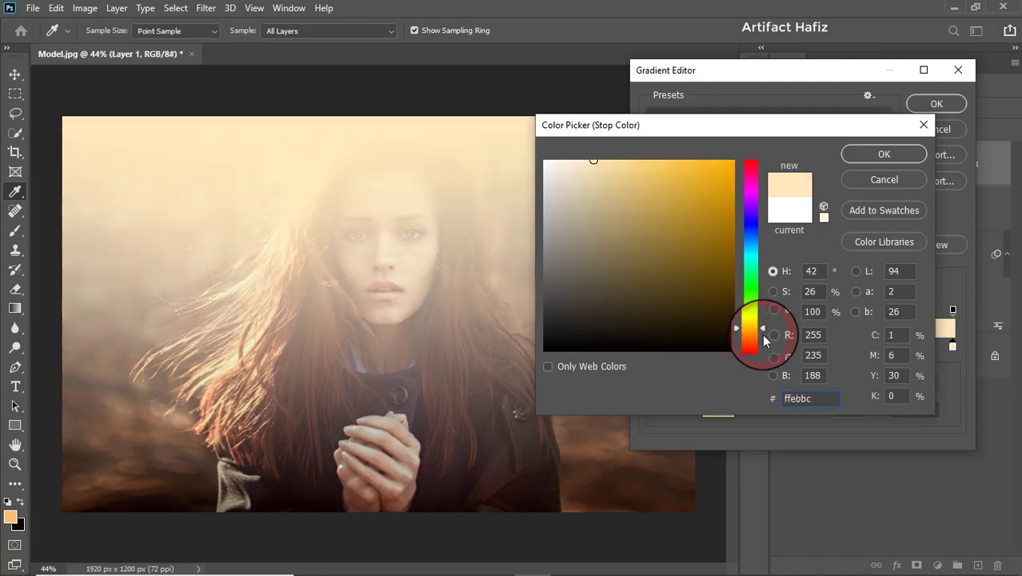
pyautogui.moveTo(597, 176); pyautogui.dragTo(604, 159)
pyautogui.click(869, 156)
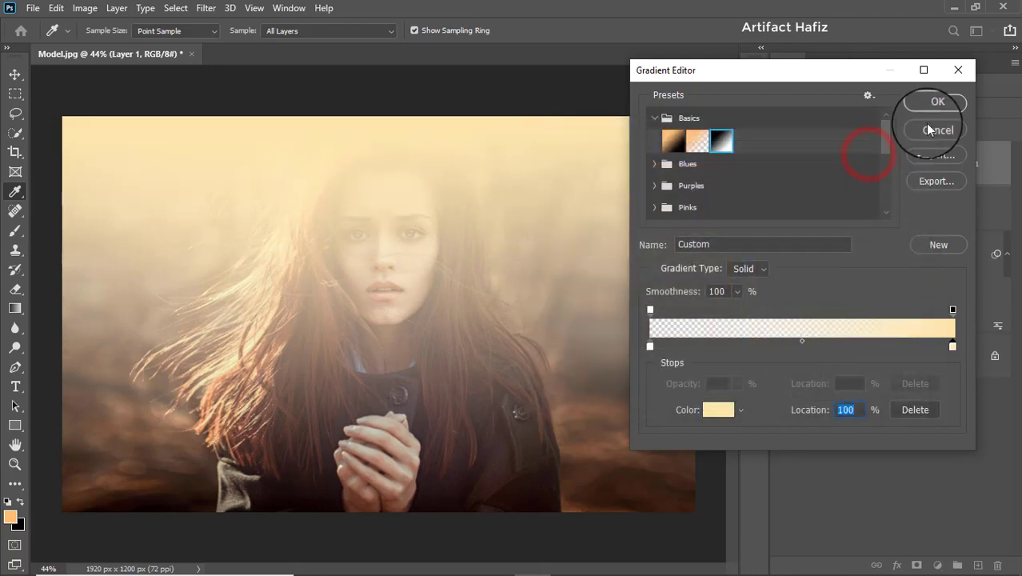
pyautogui.click(935, 104)
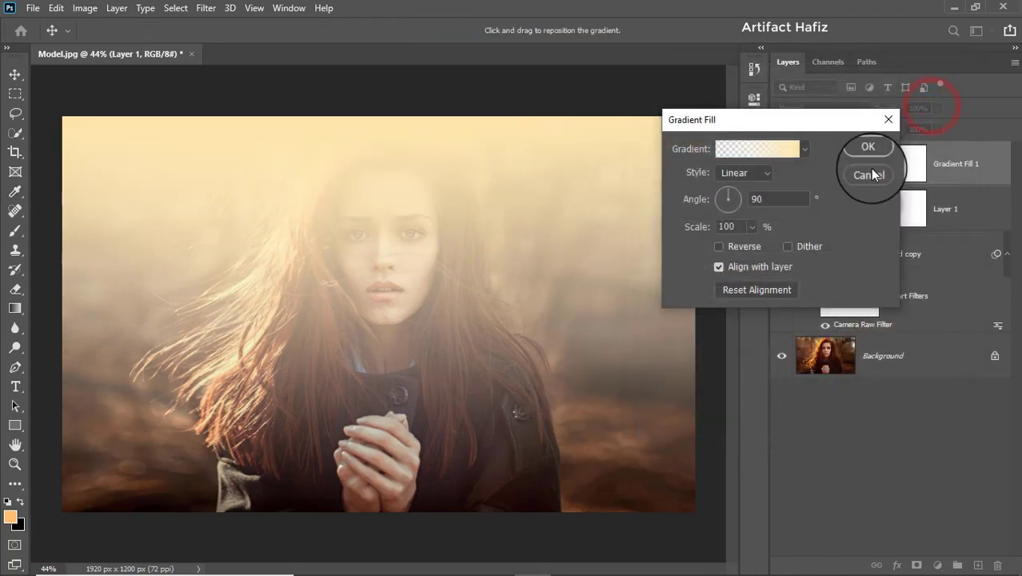
pyautogui.click(869, 150)
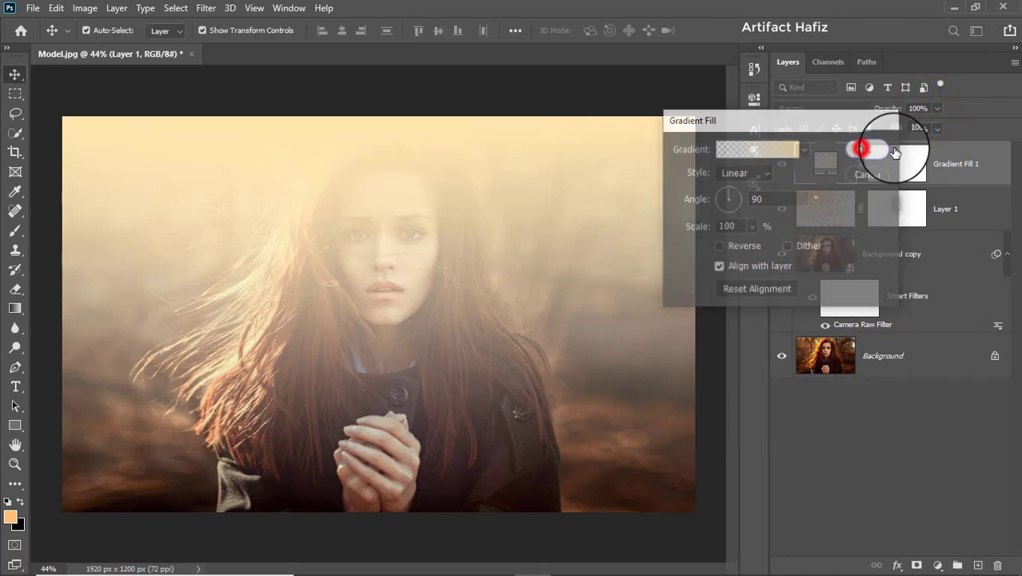
# Step: Lower the Gradient Fill 1 layer's opacity to 33% and paint black at 14% brush opacity on its mask over the subject's face
pyautogui.click(965, 163)
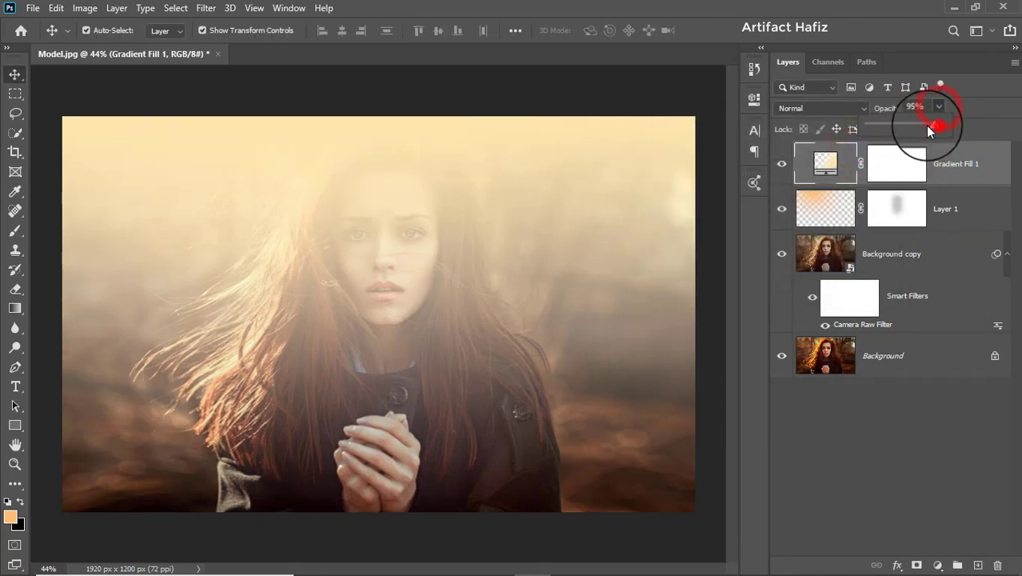
pyautogui.moveTo(927, 127); pyautogui.dragTo(891, 127)
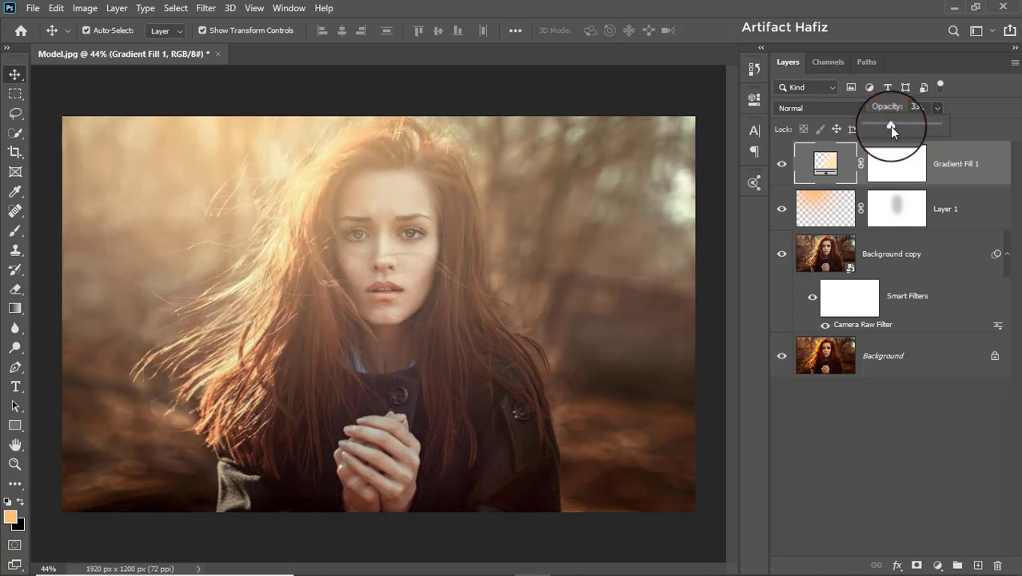
pyautogui.click(896, 164)
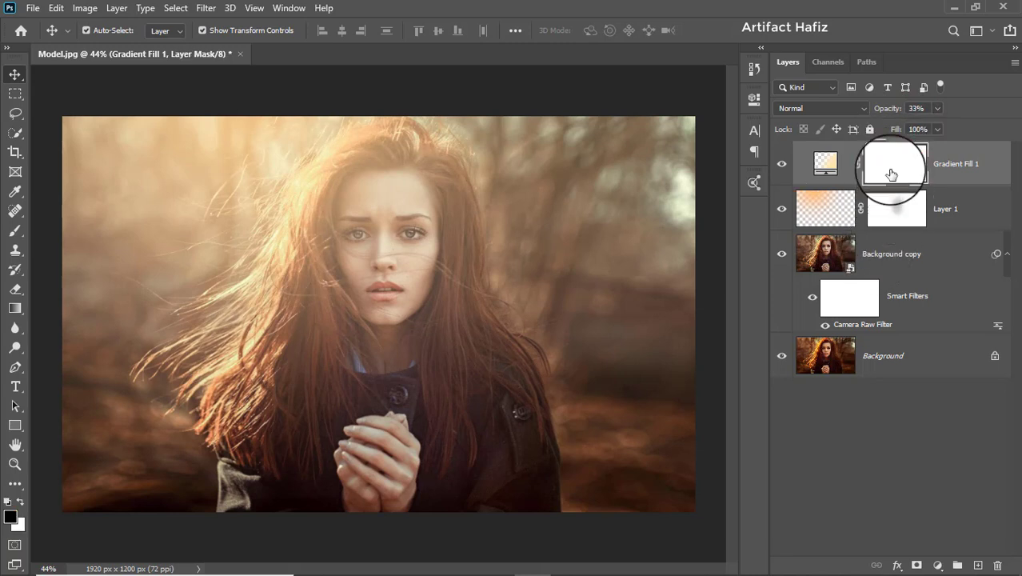
pyautogui.click(15, 231)
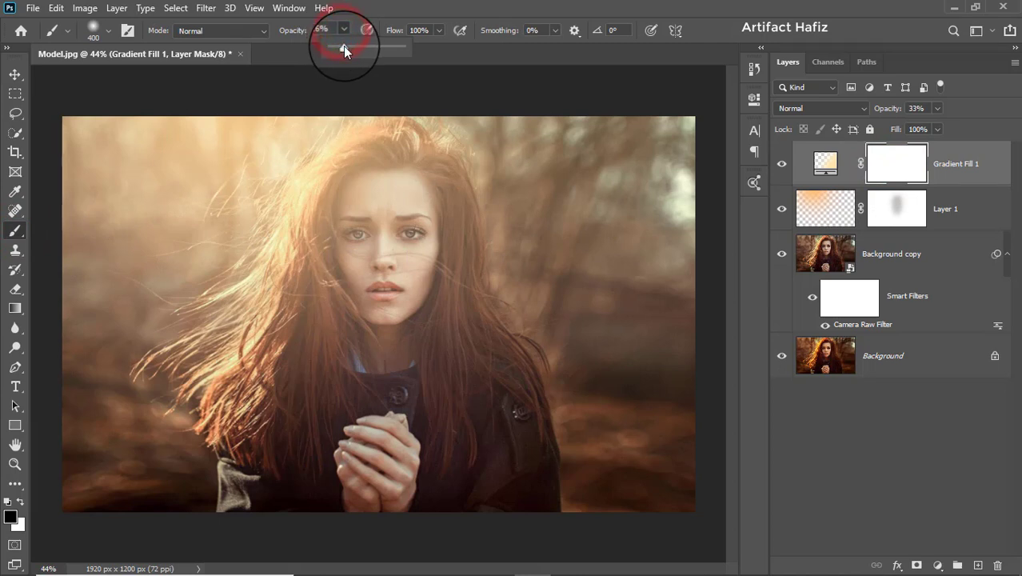
pyautogui.click(21, 502)
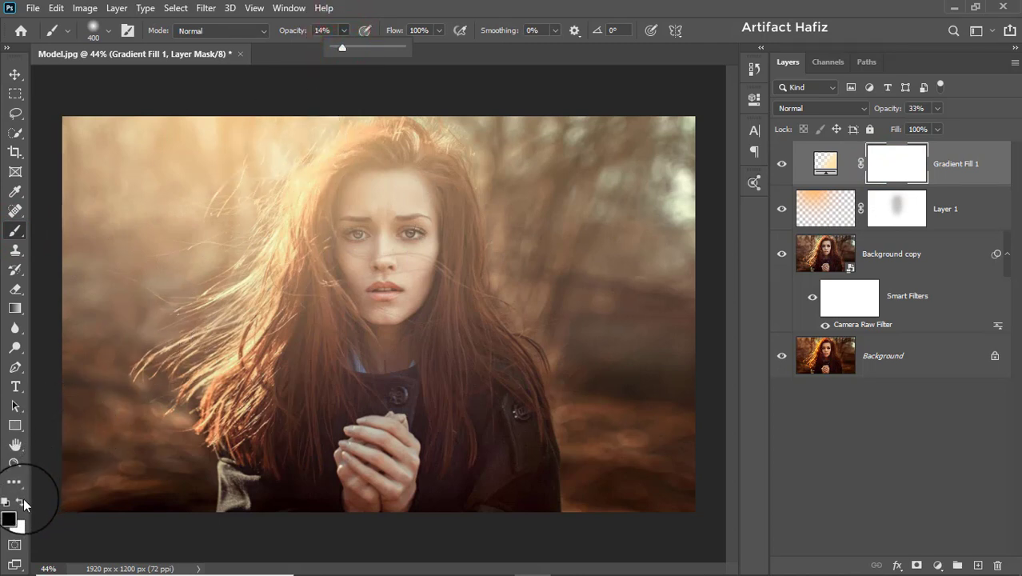
pyautogui.moveTo(388, 206)
pyautogui.mouseDown()
pyautogui.moveTo(388, 293)
pyautogui.moveTo(372, 360)
pyautogui.moveTo(385, 249)
pyautogui.moveTo(390, 305)
pyautogui.mouseUp()
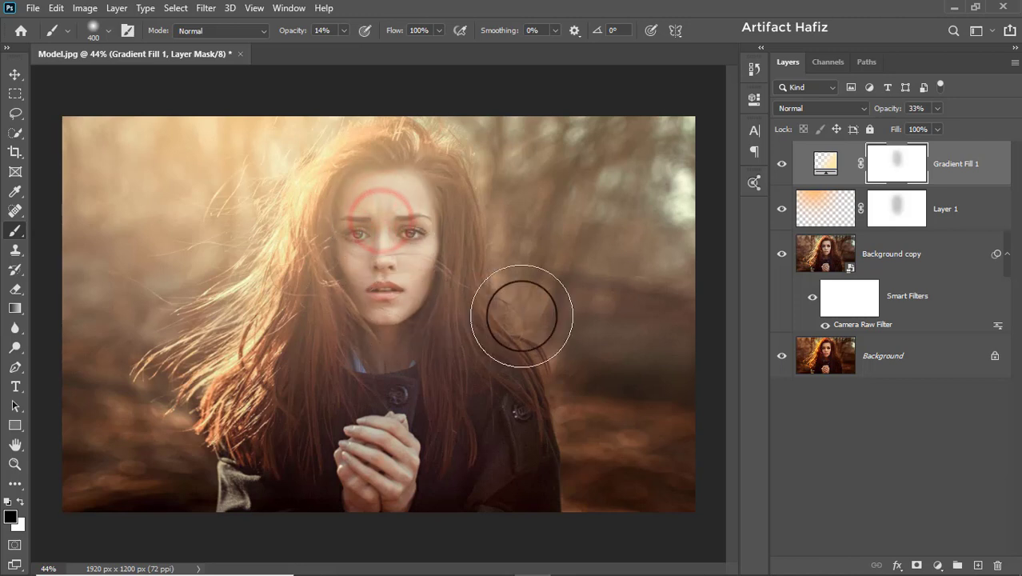
pyautogui.click(15, 73)
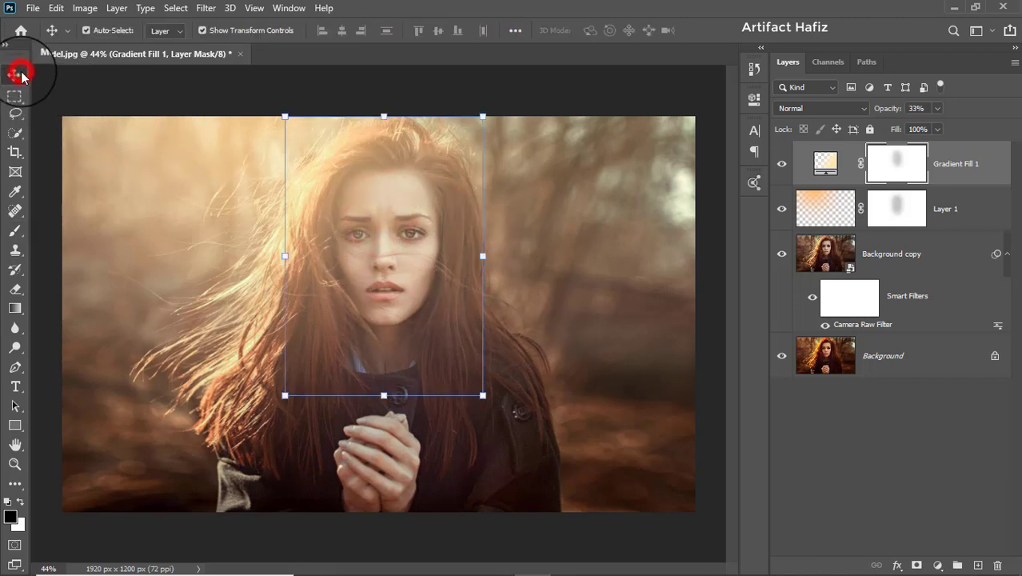
# Step: Add a Color Lookup adjustment layer using the Soft_Warming.look 3D LUT and set its opacity to 10%
pyautogui.click(938, 565)
pyautogui.click(946, 482)
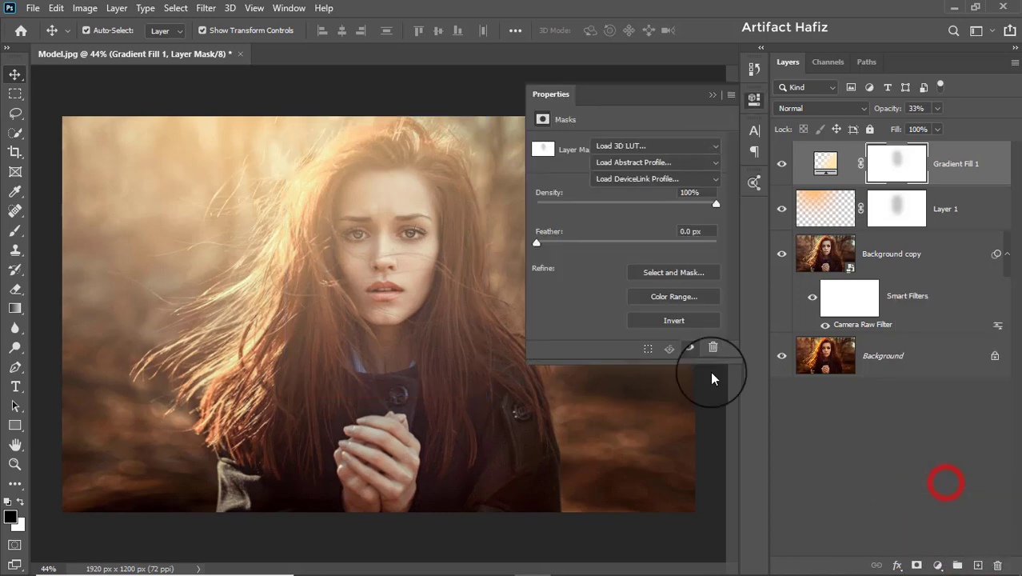
pyautogui.click(615, 148)
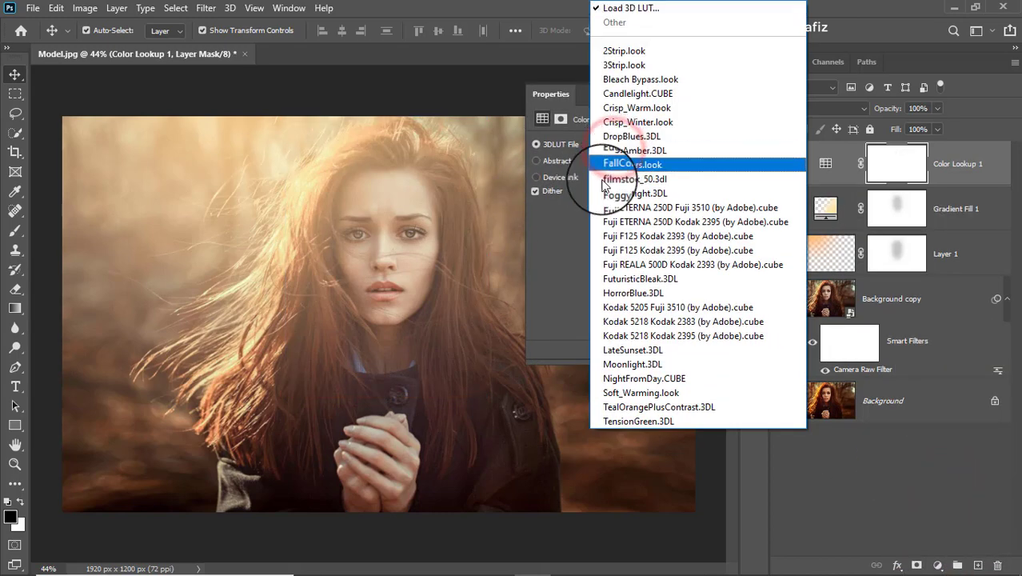
pyautogui.click(617, 395)
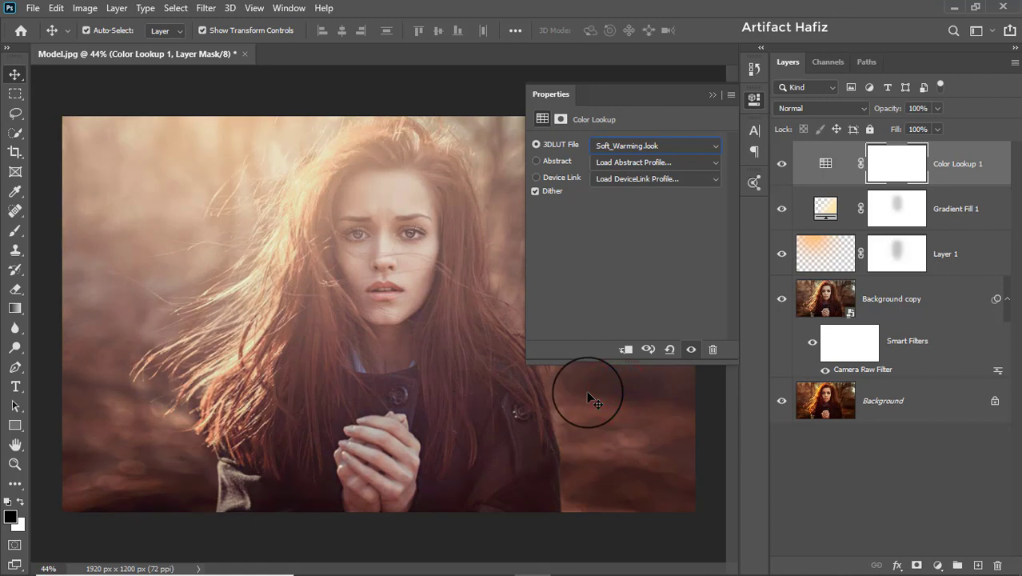
pyautogui.click(712, 97)
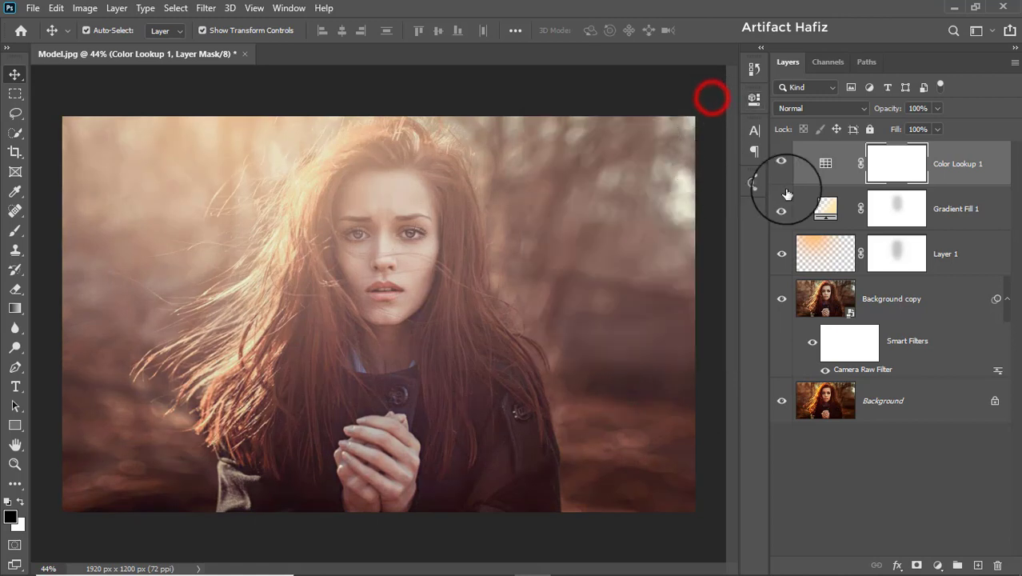
pyautogui.click(948, 154)
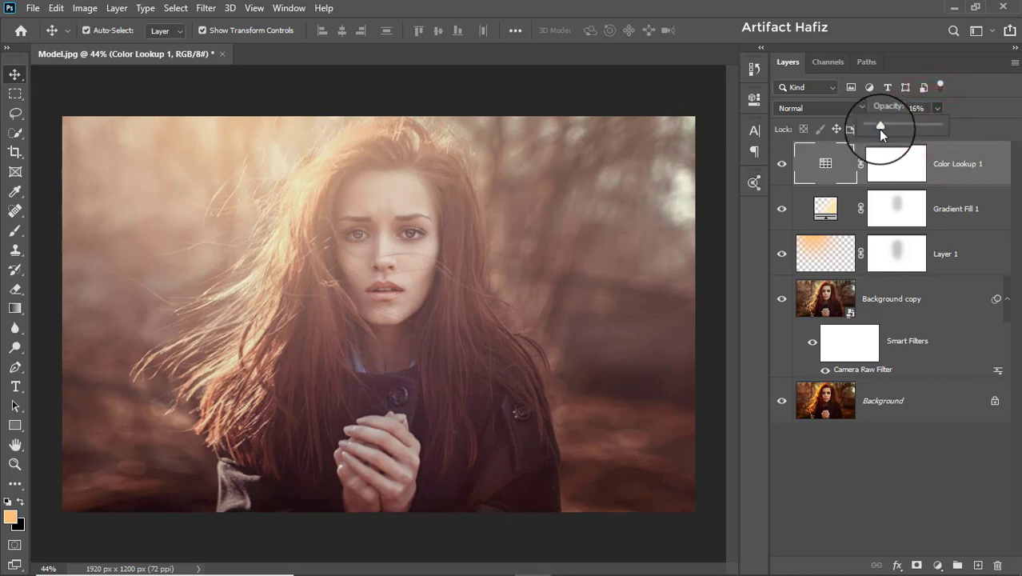
pyautogui.moveTo(877, 128); pyautogui.dragTo(874, 130)
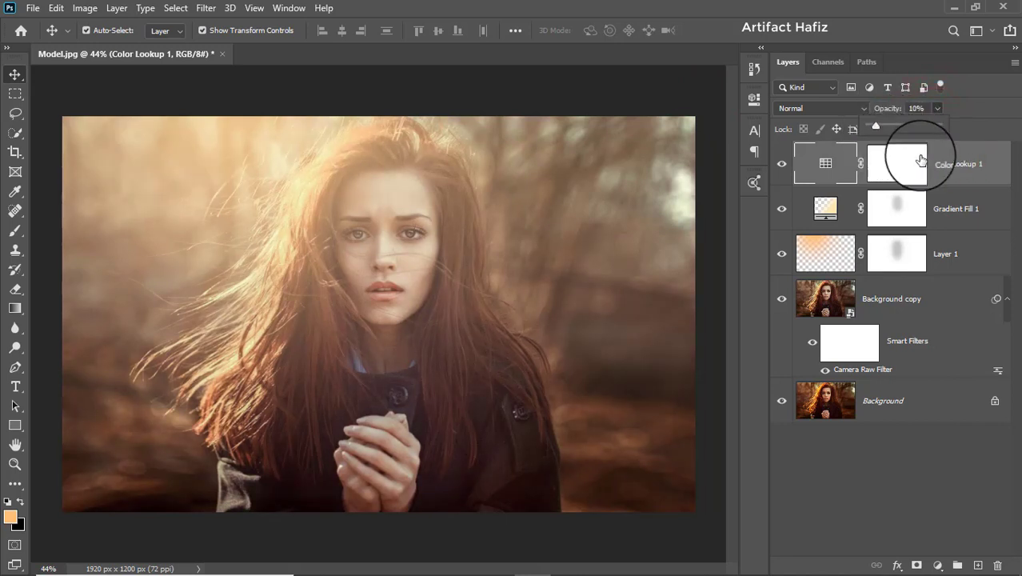
pyautogui.click(971, 160)
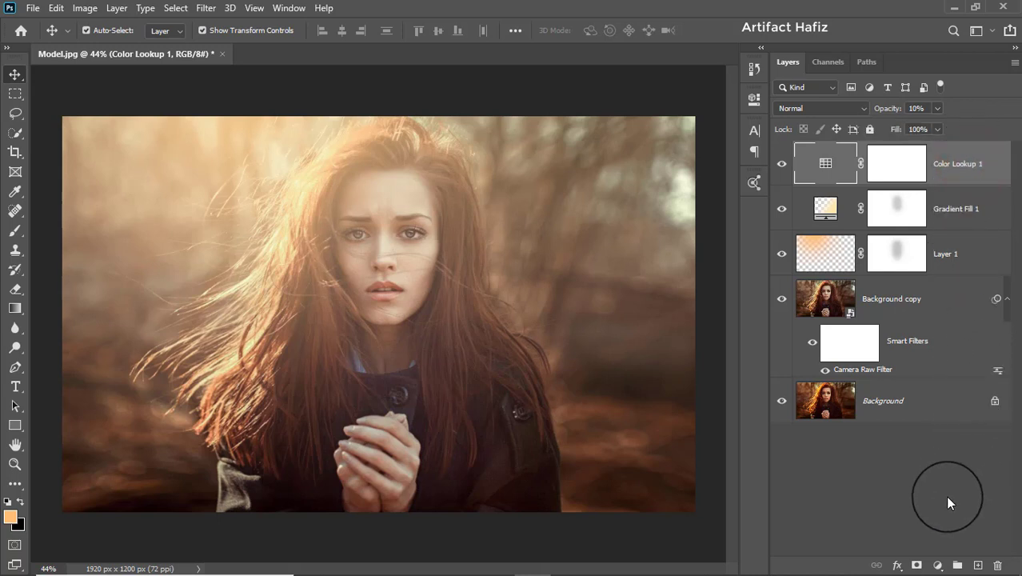
# Step: Add a Curves adjustment layer and shape a gentle S-curve, lowering the shadows slightly and raising the highlights slightly
pyautogui.click(937, 565)
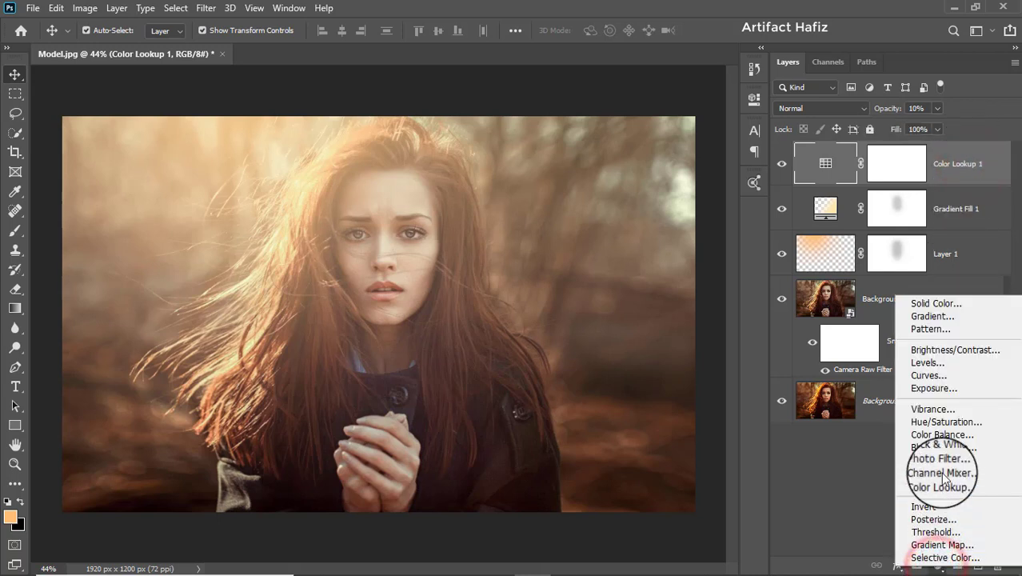
pyautogui.click(933, 373)
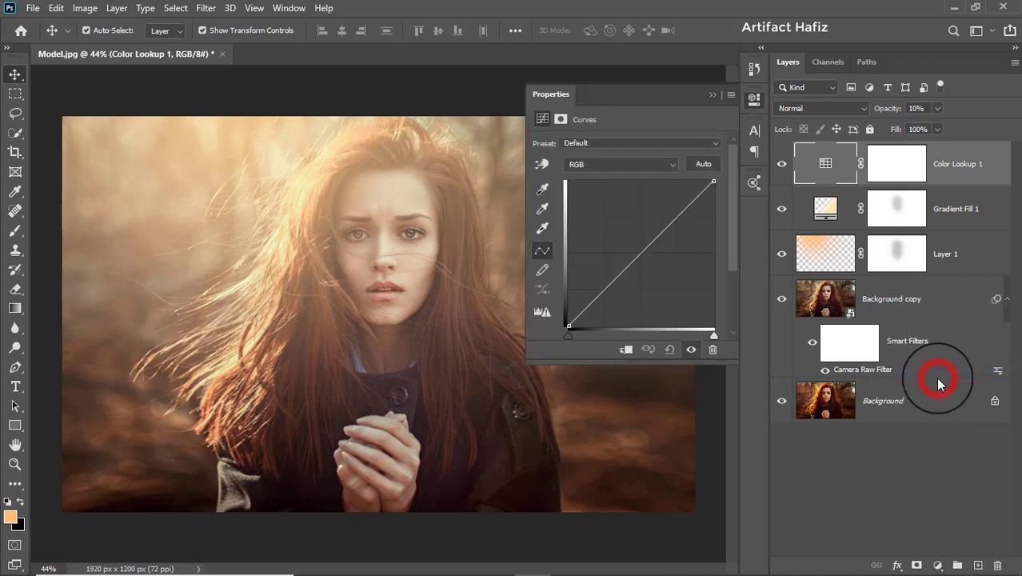
pyautogui.click(607, 286)
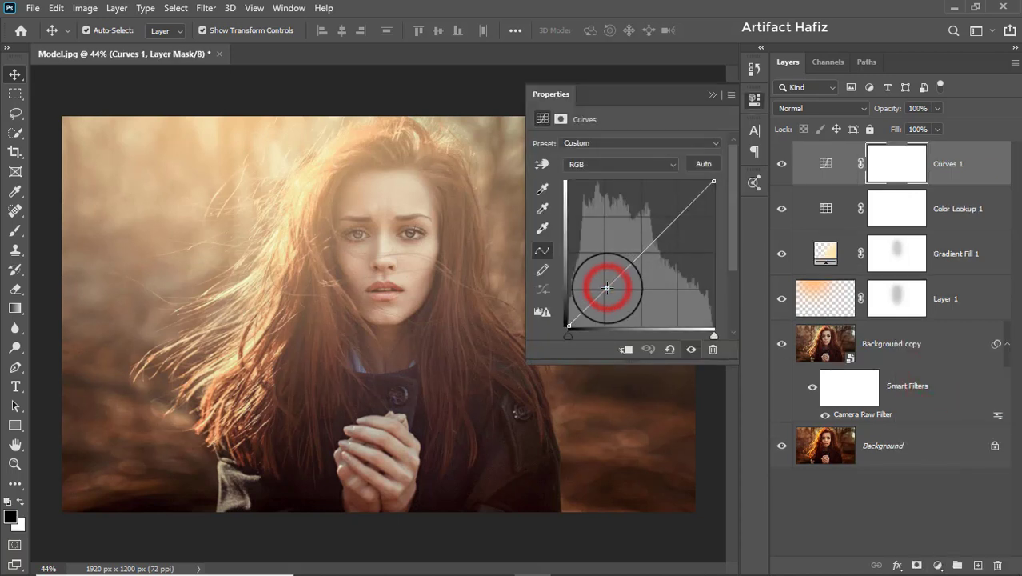
pyautogui.click(684, 213)
pyautogui.moveTo(684, 213); pyautogui.dragTo(681, 209)
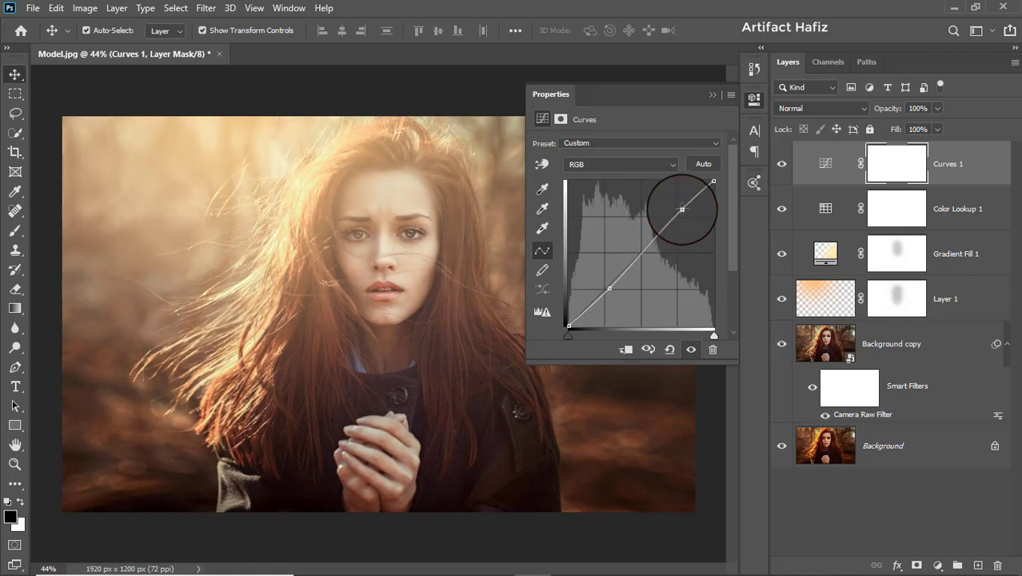
pyautogui.click(708, 97)
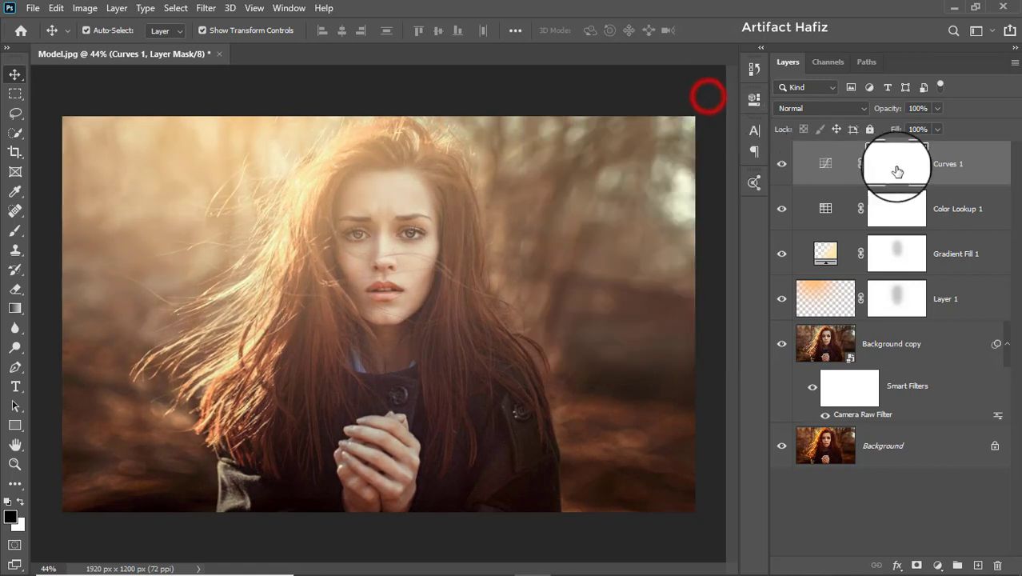
# Step: Add a Levels adjustment layer above Curves 1 with input black at 2 and input white at 251
pyautogui.click(947, 164)
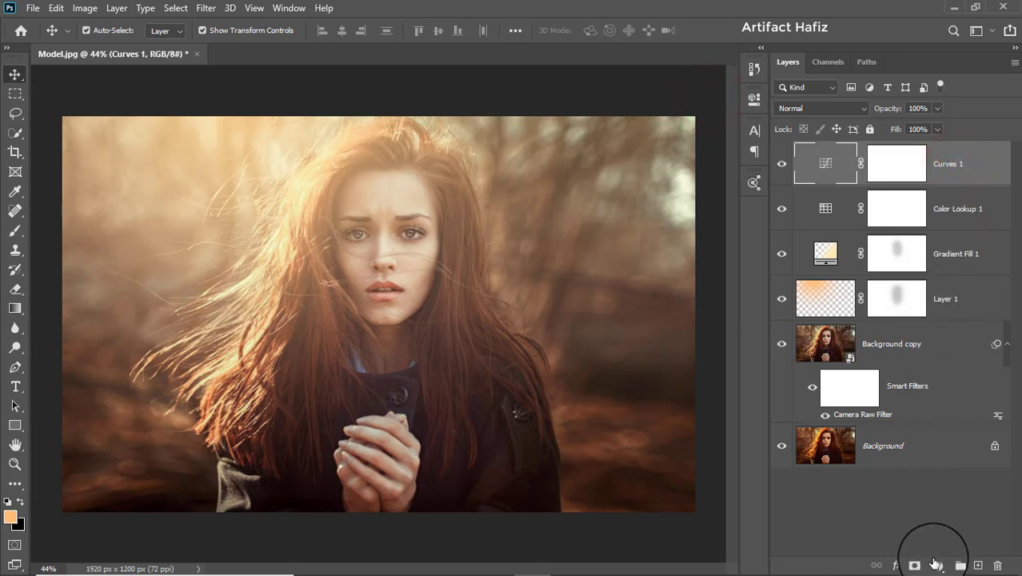
pyautogui.click(935, 564)
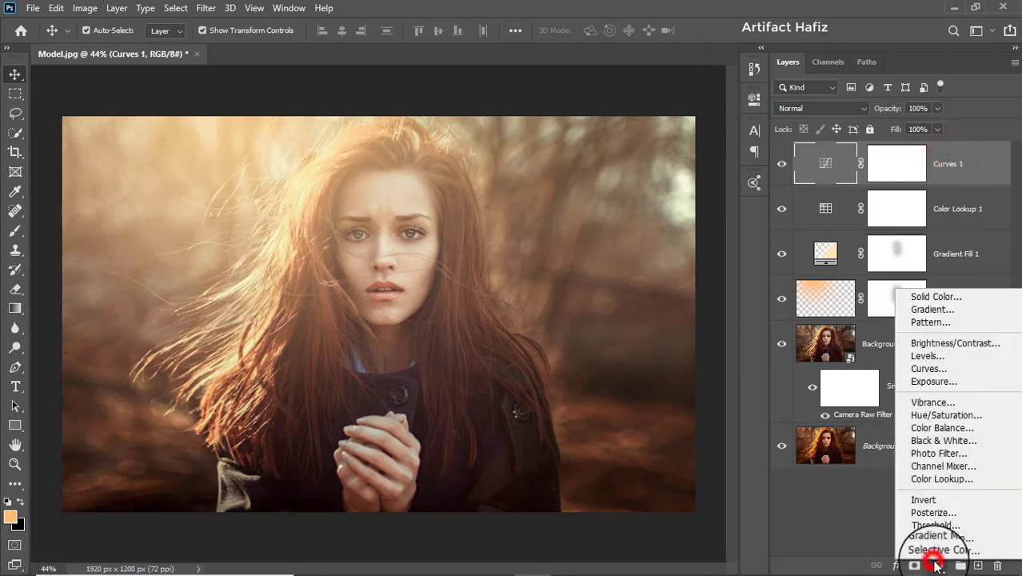
pyautogui.click(923, 356)
pyautogui.moveTo(718, 253); pyautogui.dragTo(715, 254)
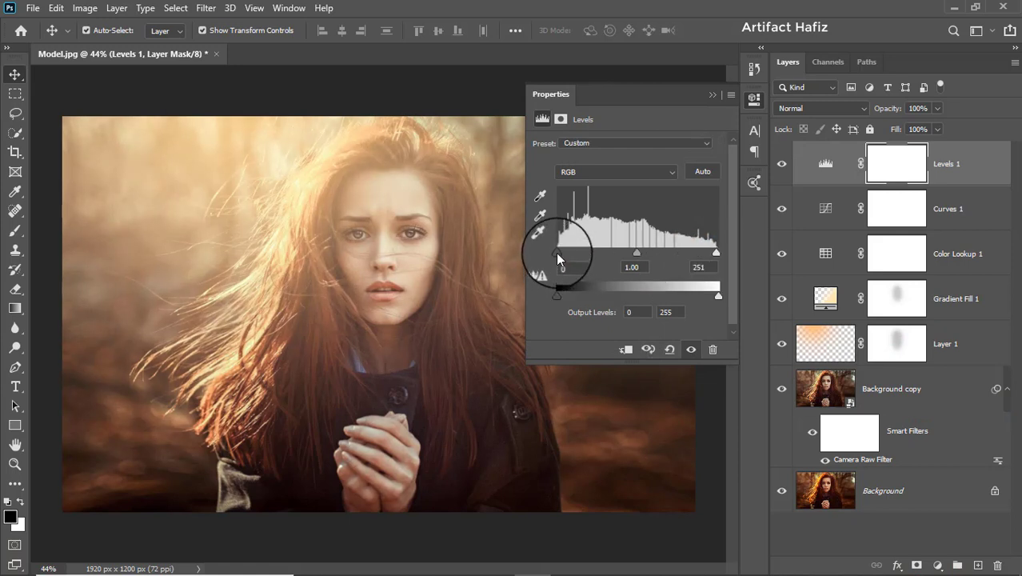
pyautogui.moveTo(557, 254); pyautogui.dragTo(559, 252)
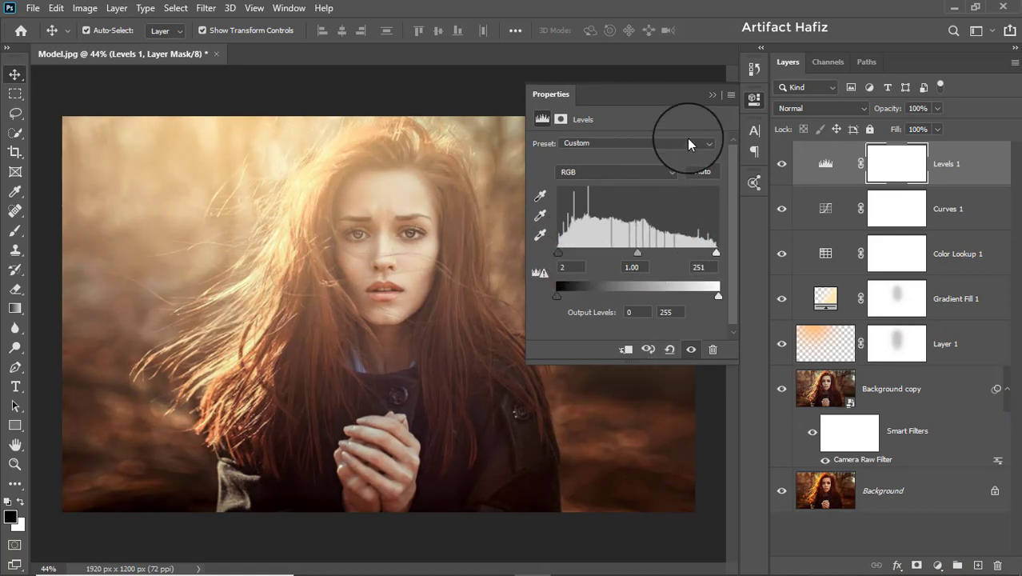
pyautogui.click(710, 95)
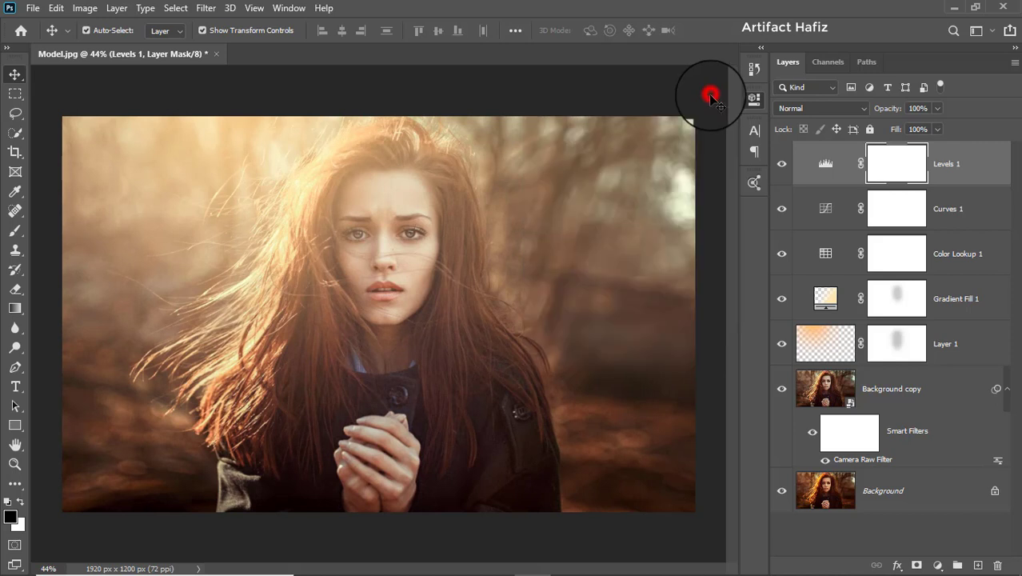
# Step: Stamp all visible layers into a new merged layer above Levels 1
pyautogui.click(947, 162)
pyautogui.hotkey('ctrl', 'alt', 'shift', 'e')
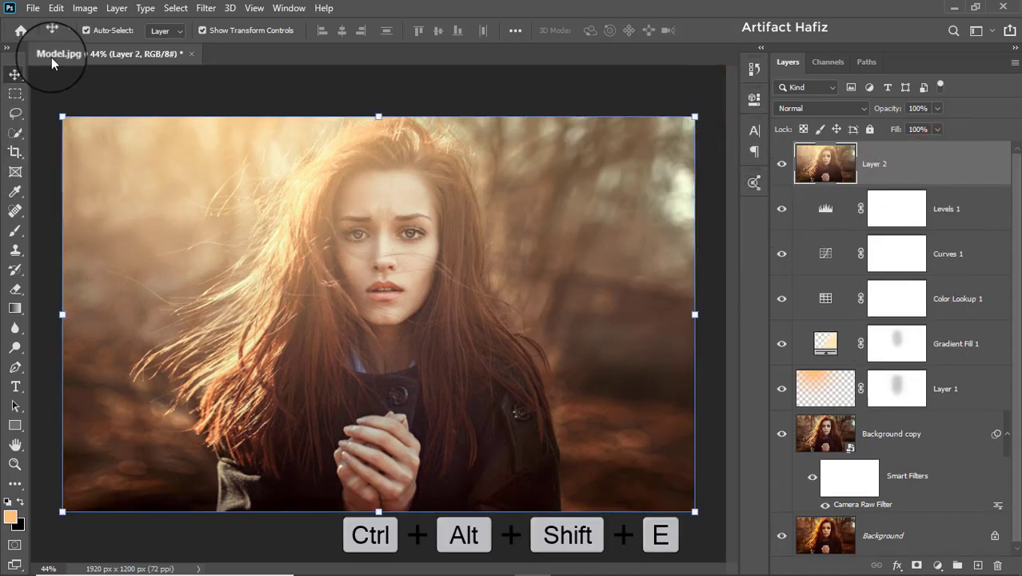
# Step: Convert the merged Layer 2 for smart filters and open the Camera Raw Filter on it
pyautogui.click(205, 8)
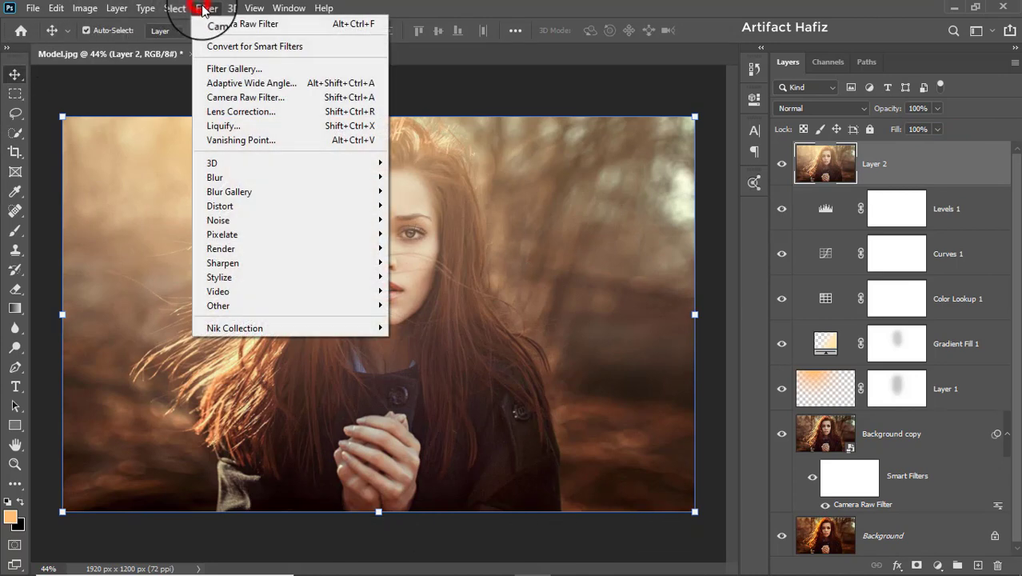
pyautogui.click(214, 46)
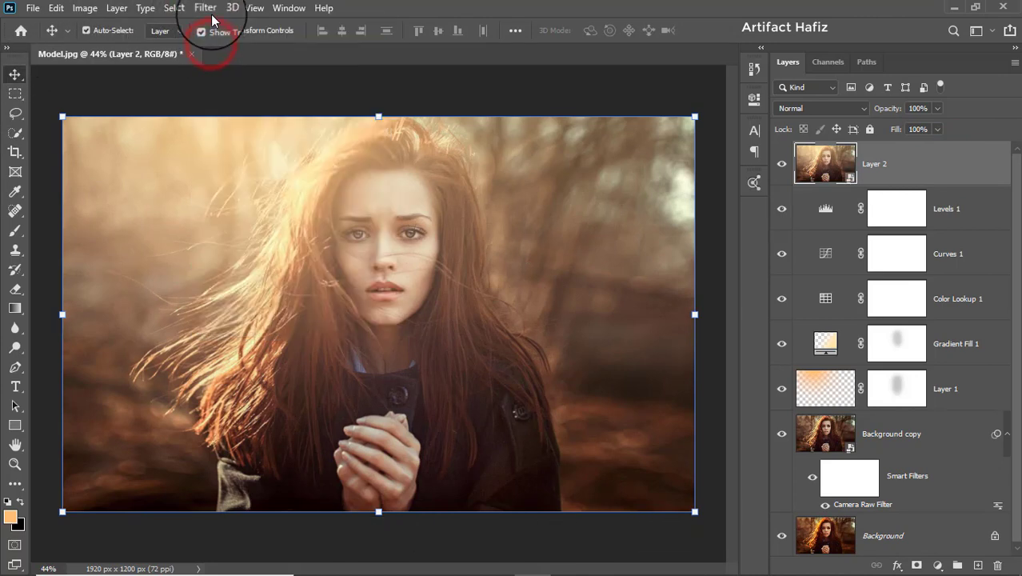
pyautogui.click(206, 8)
pyautogui.click(235, 96)
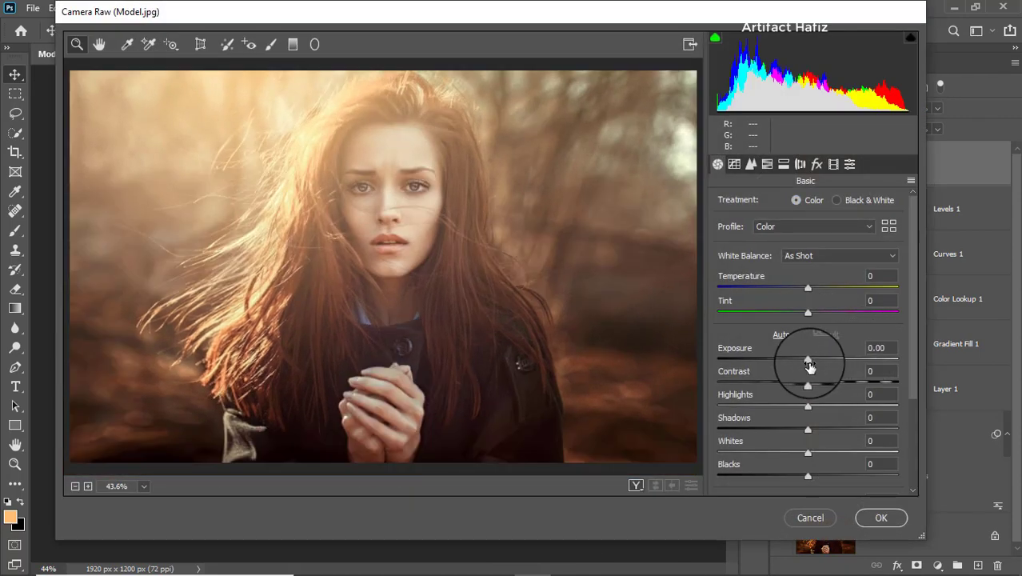
# Step: Set the basic tone in Camera Raw to Exposure -0.45, Contrast +7, Shadows +30 and Blacks -3
pyautogui.moveTo(807, 362); pyautogui.dragTo(813, 384)
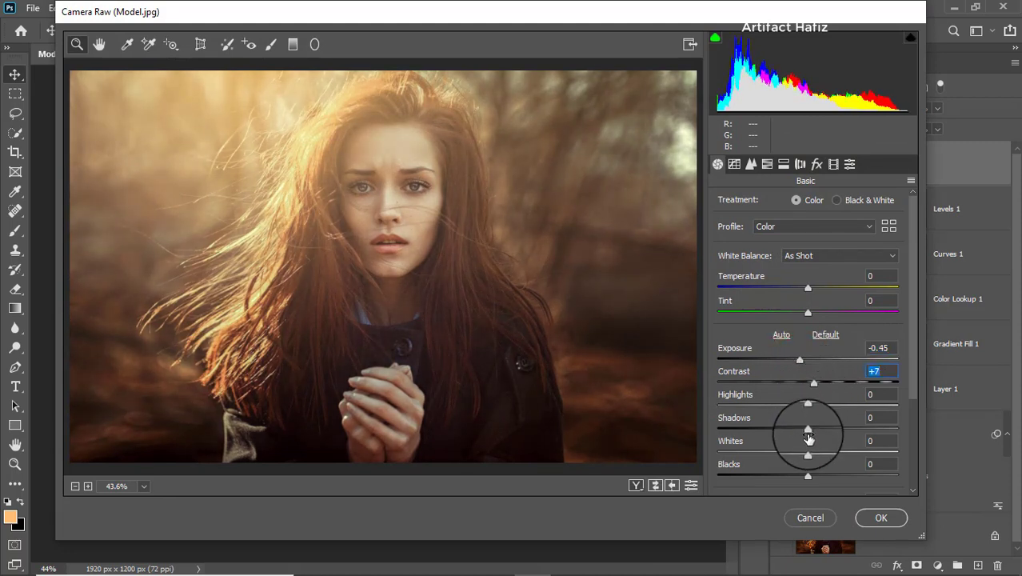
pyautogui.moveTo(807, 429); pyautogui.dragTo(835, 428)
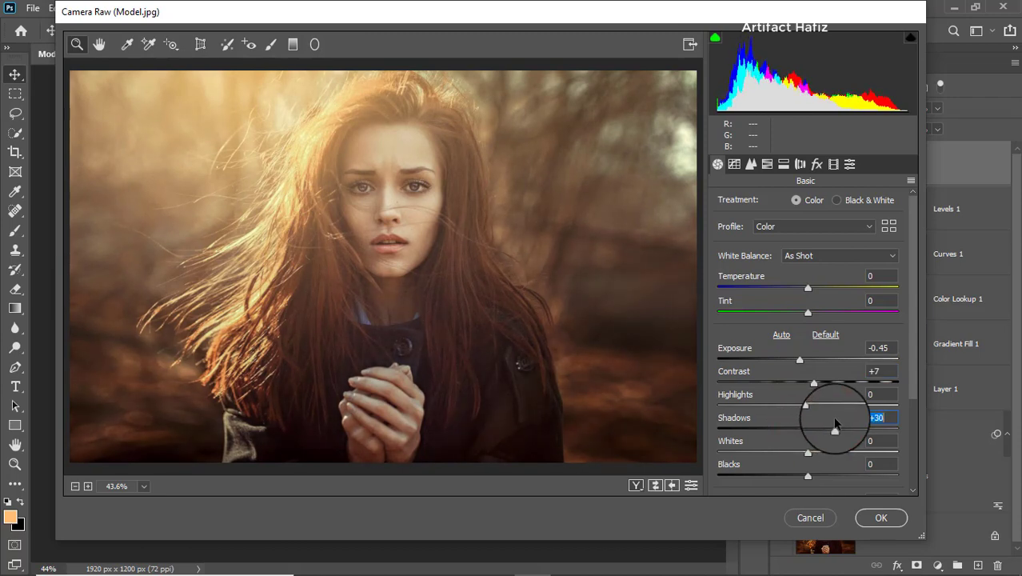
pyautogui.moveTo(809, 475)
pyautogui.mouseDown()
pyautogui.moveTo(757, 474)
pyautogui.moveTo(805, 475)
pyautogui.mouseUp()
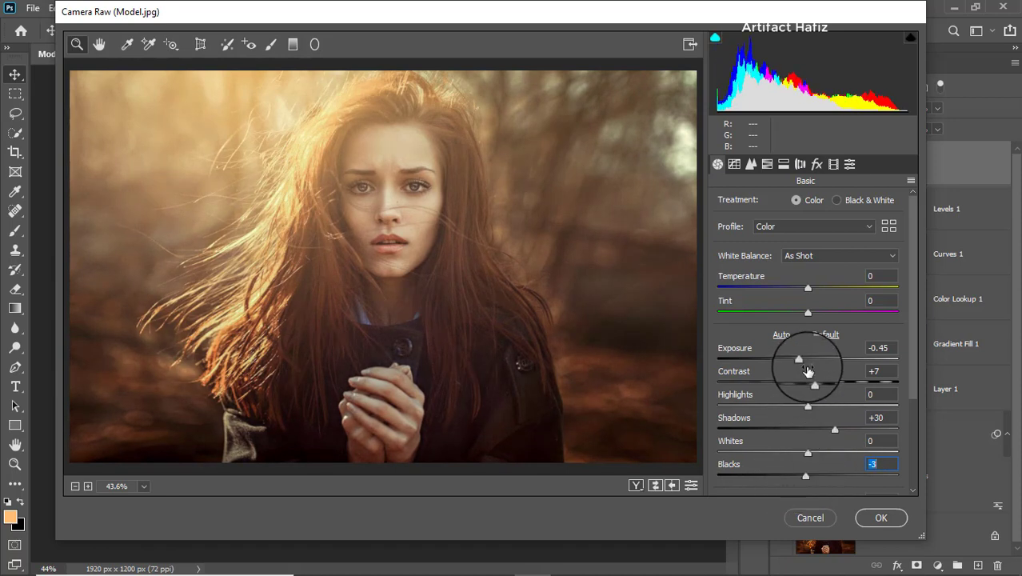
# Step: Set Clarity to +35 in the Camera Raw basic adjustments
pyautogui.scroll(-3, 812, 387)
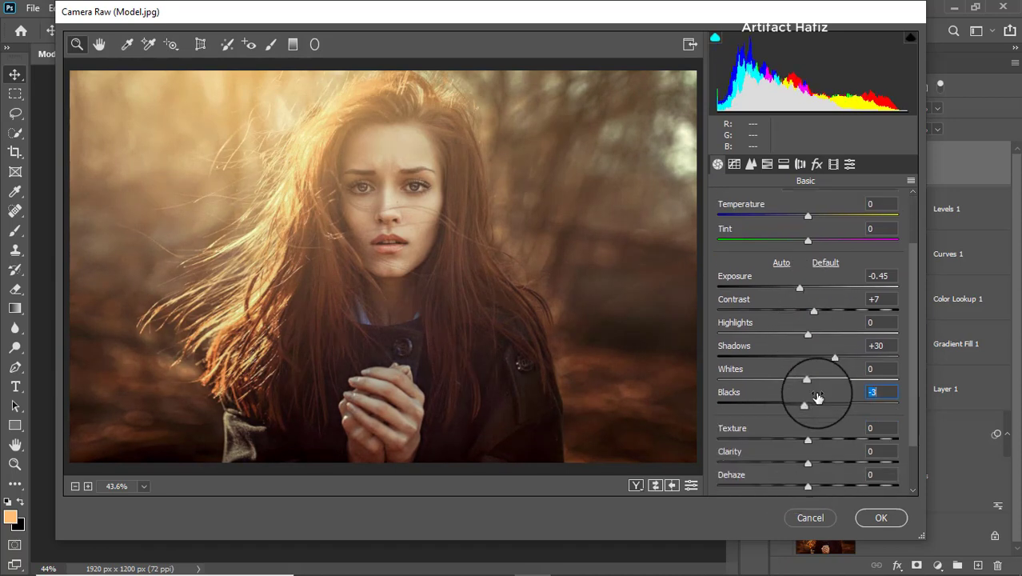
pyautogui.click(808, 462)
pyautogui.moveTo(807, 462); pyautogui.dragTo(848, 454)
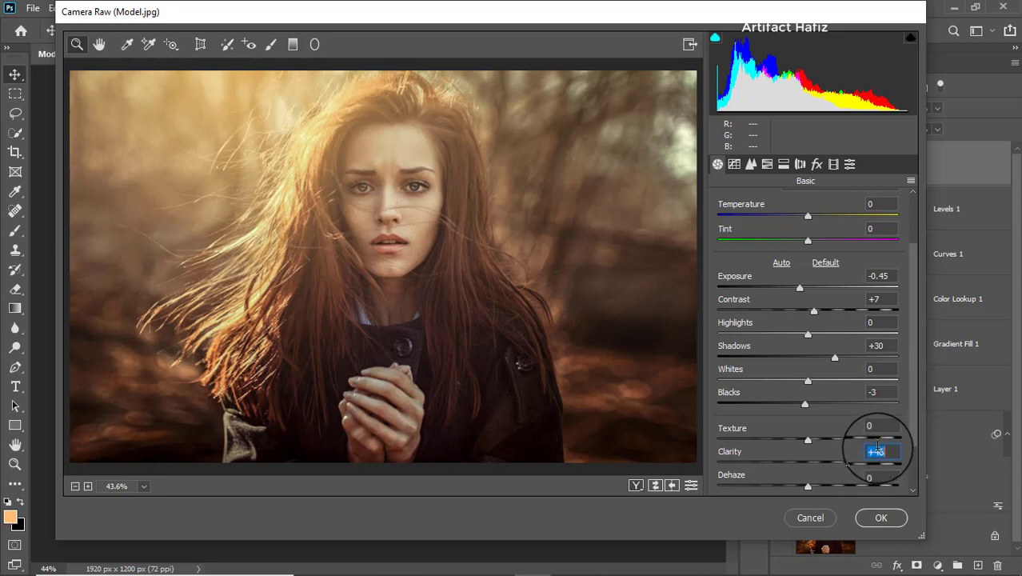
pyautogui.moveTo(848, 464); pyautogui.dragTo(837, 465)
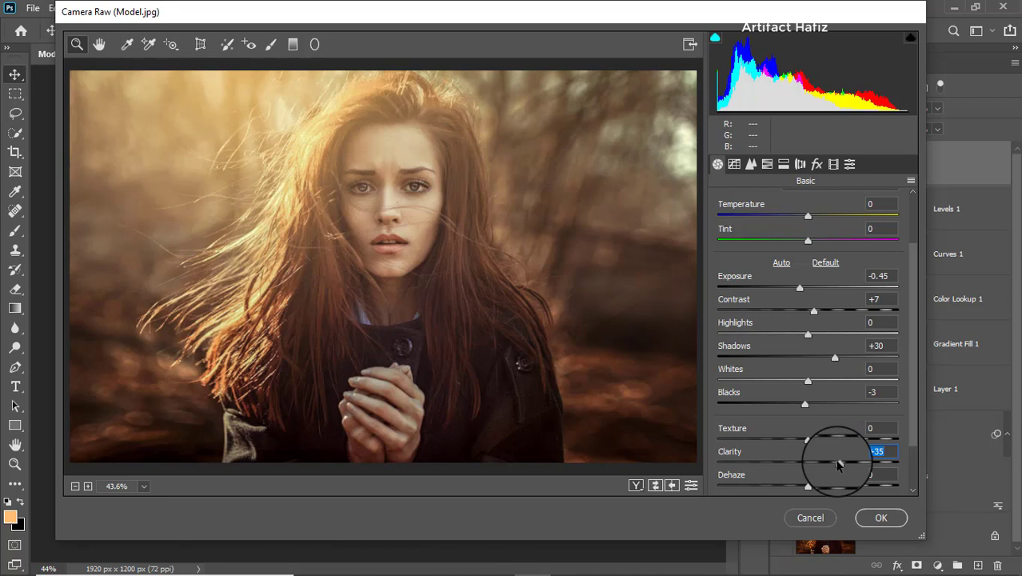
pyautogui.scroll(-2, 828, 438)
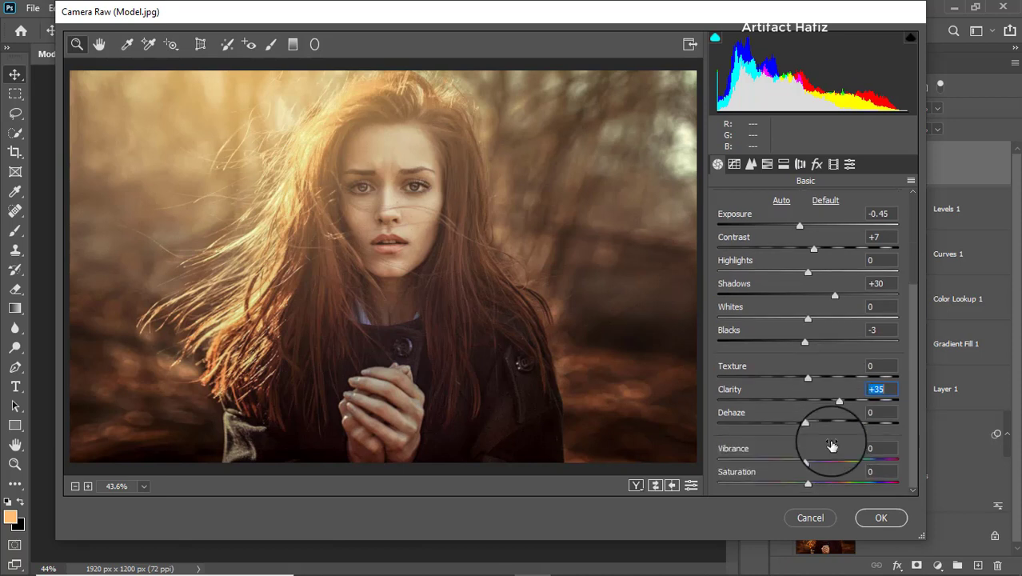
# Step: Shape the RGB point curve with a raised black endpoint, slightly lowered shadows and a highlight point at input 196, output 198, and apply the filter
pyautogui.click(733, 163)
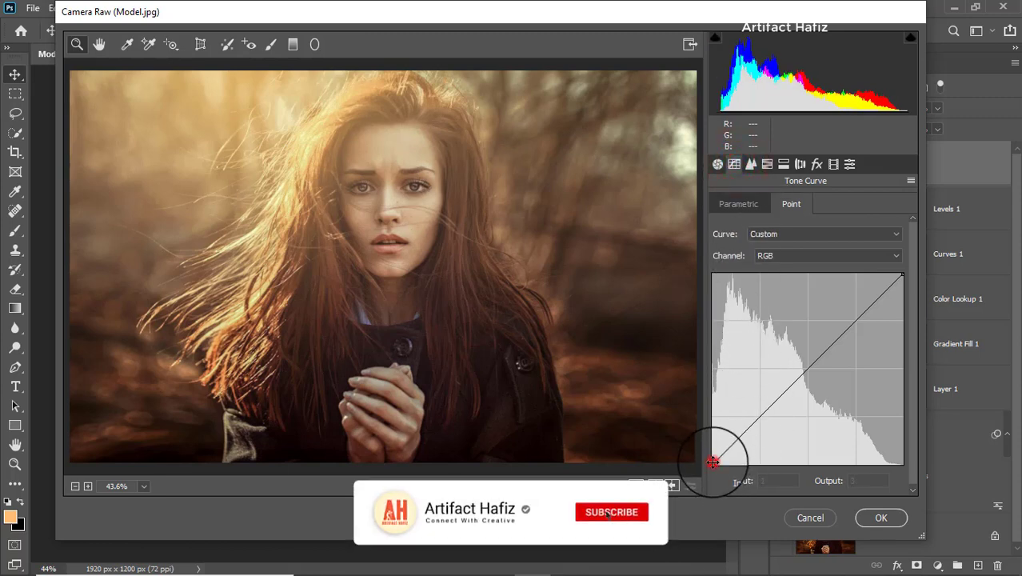
pyautogui.moveTo(712, 462); pyautogui.dragTo(713, 455)
pyautogui.click(757, 413)
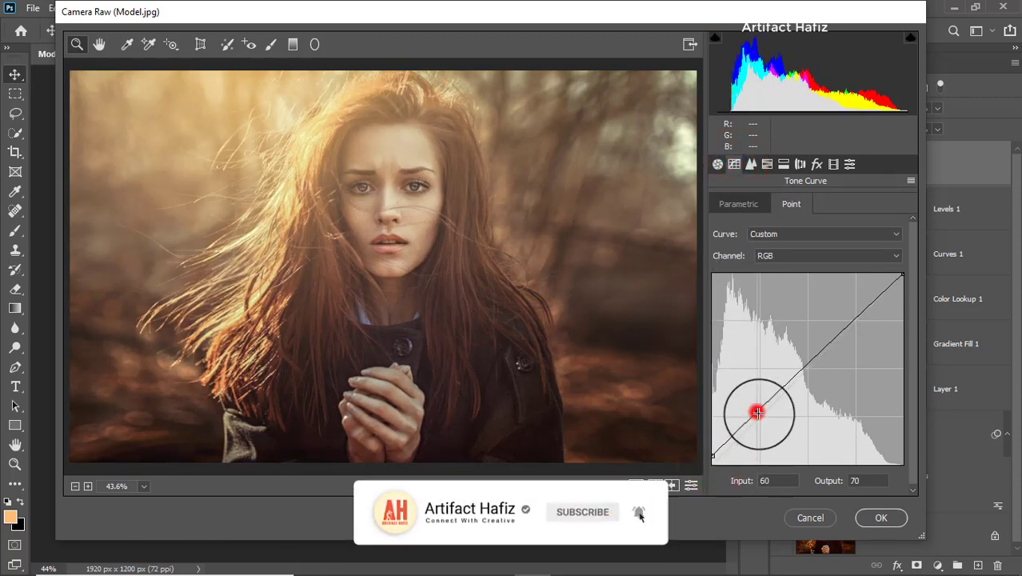
pyautogui.moveTo(757, 413); pyautogui.dragTo(760, 417)
pyautogui.click(854, 317)
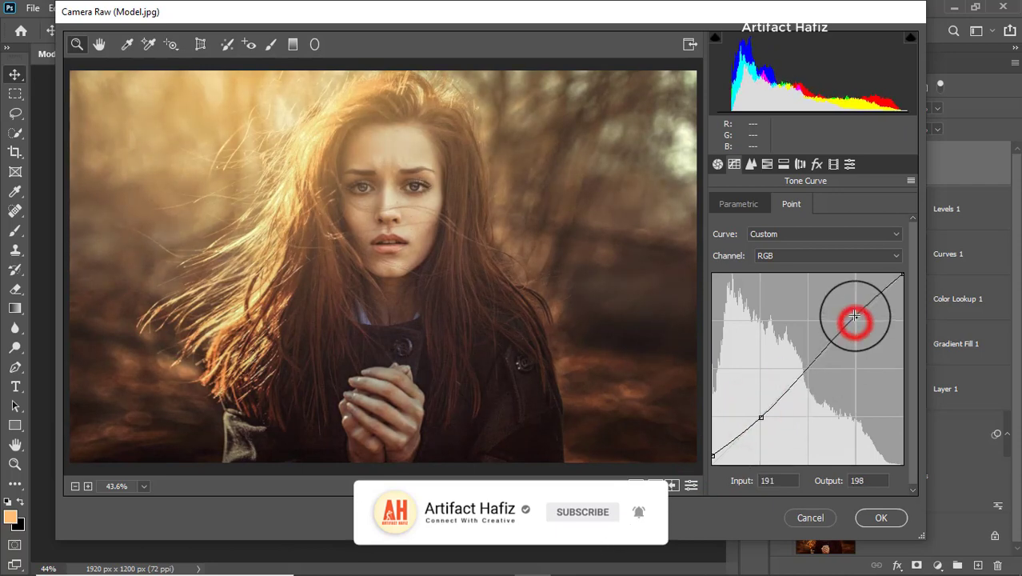
pyautogui.moveTo(854, 317); pyautogui.dragTo(858, 316)
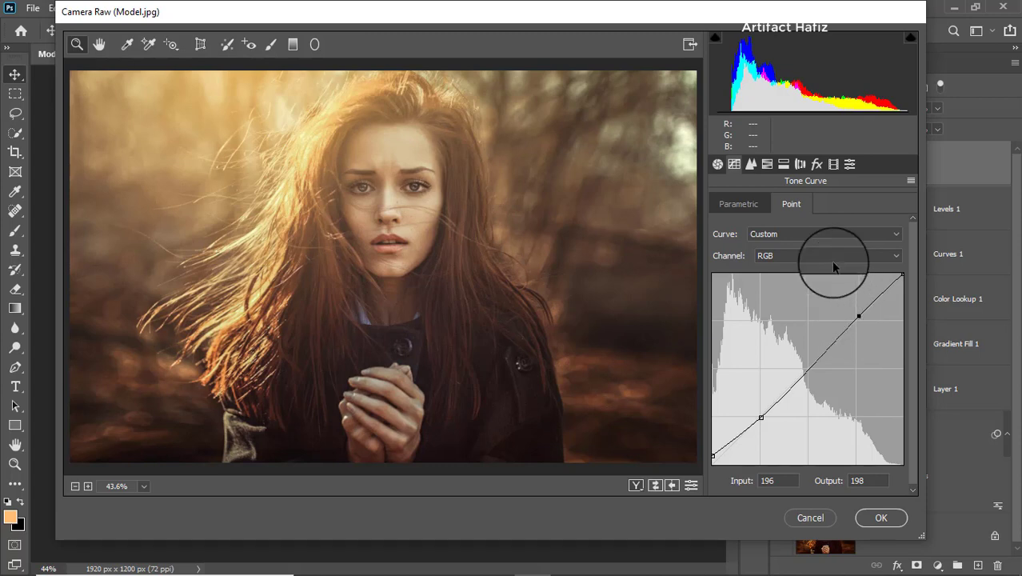
pyautogui.click(880, 518)
# Step: Compare the graded portrait with the original by toggling the visibility of all layers above Background
pyautogui.scroll(-2, 895, 391)
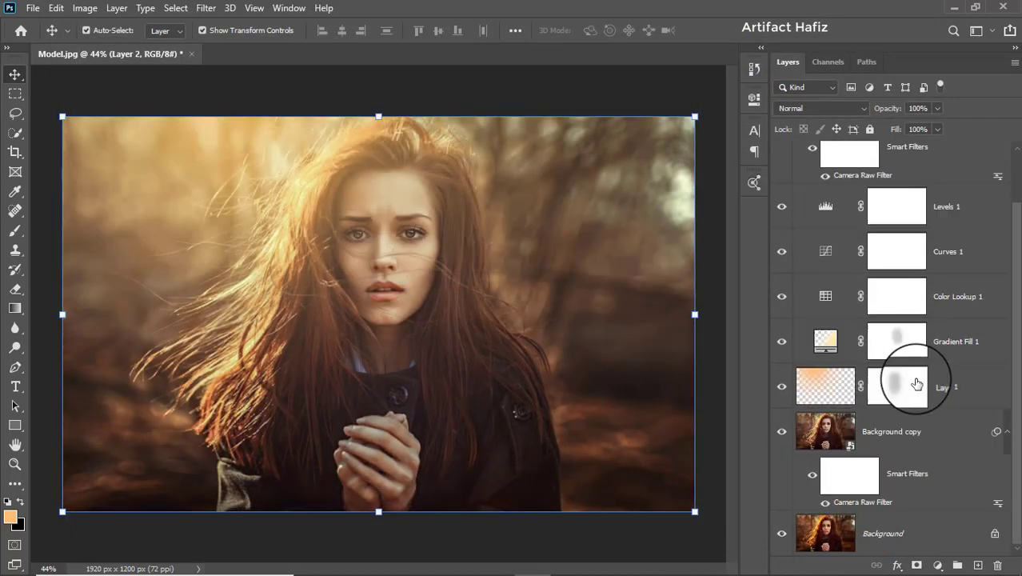
pyautogui.keyDown('alt'); pyautogui.click(781, 535); pyautogui.keyUp('alt')
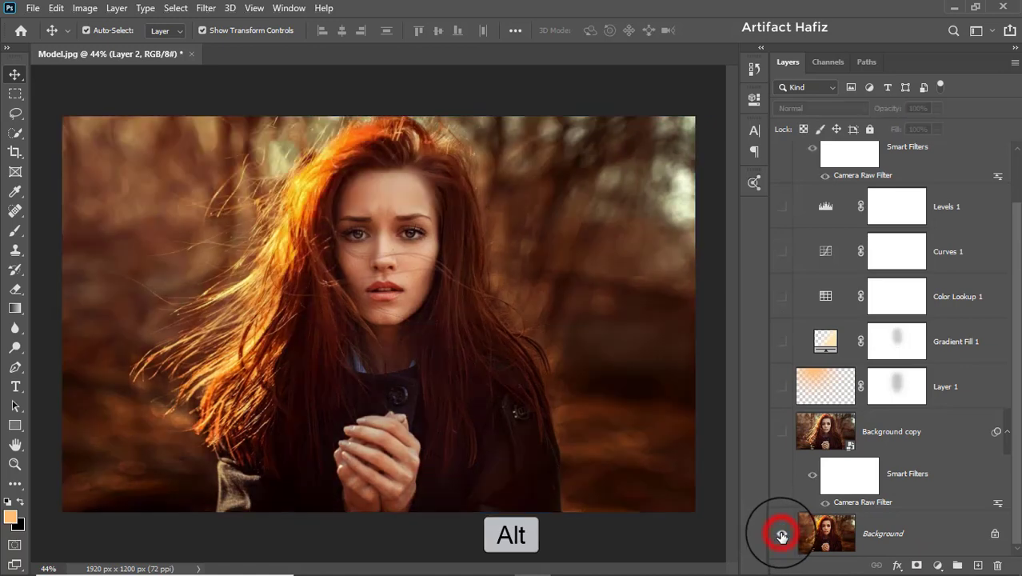
pyautogui.keyDown('alt'); pyautogui.click(781, 536); pyautogui.keyUp('alt')
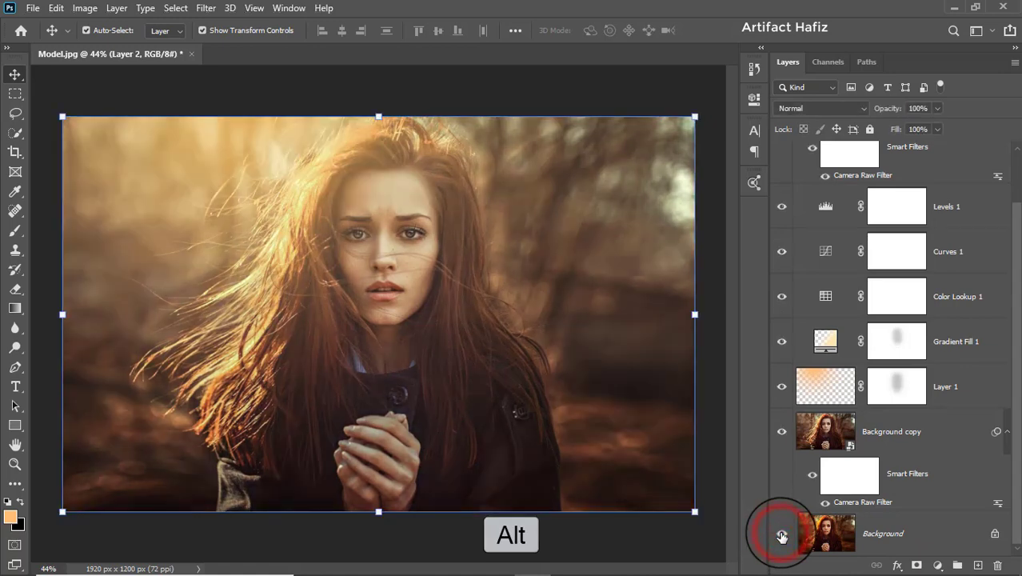
pyautogui.keyDown('alt'); pyautogui.click(781, 535); pyautogui.keyUp('alt')
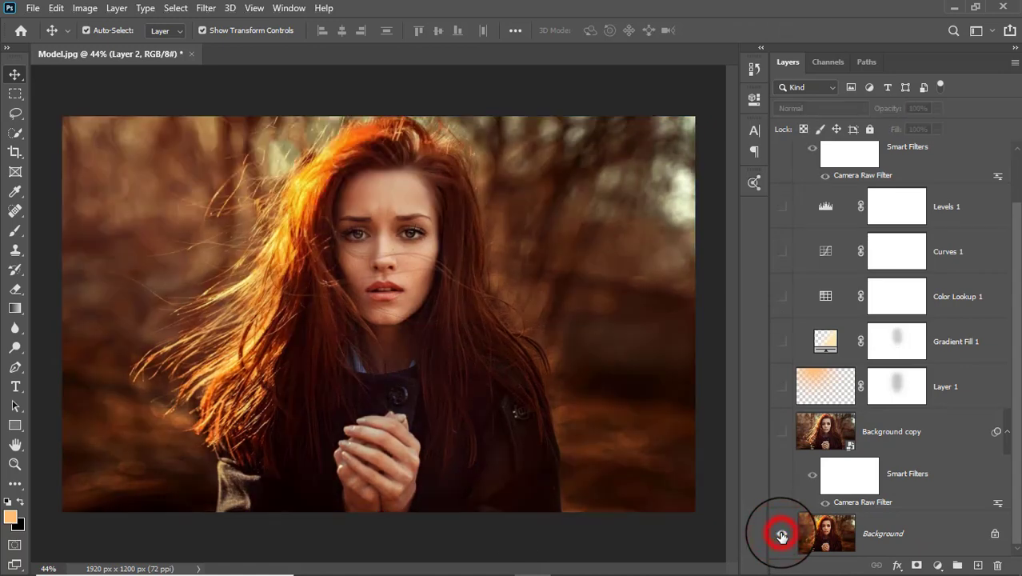
pyautogui.keyDown('alt'); pyautogui.click(782, 536); pyautogui.keyUp('alt')
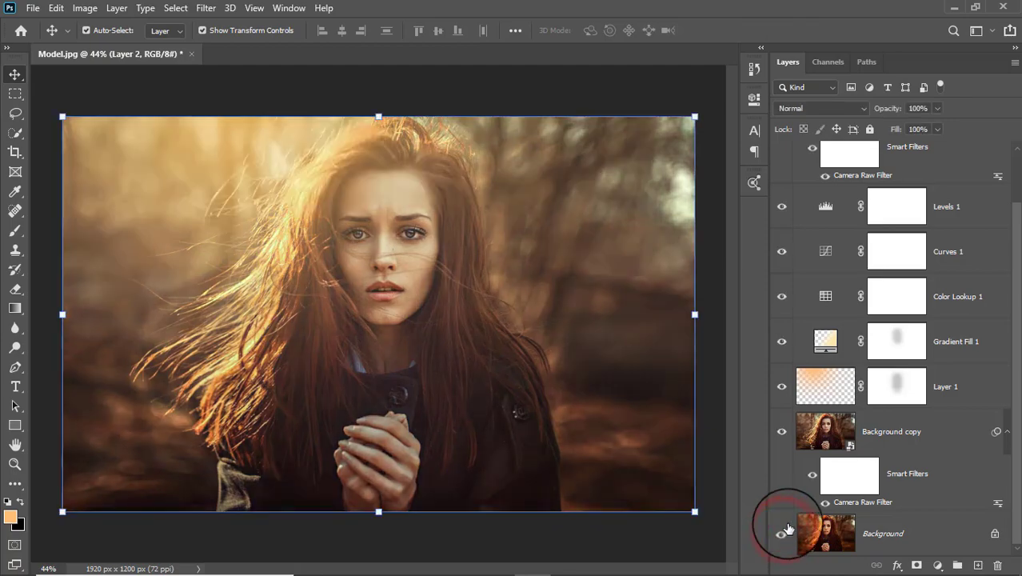